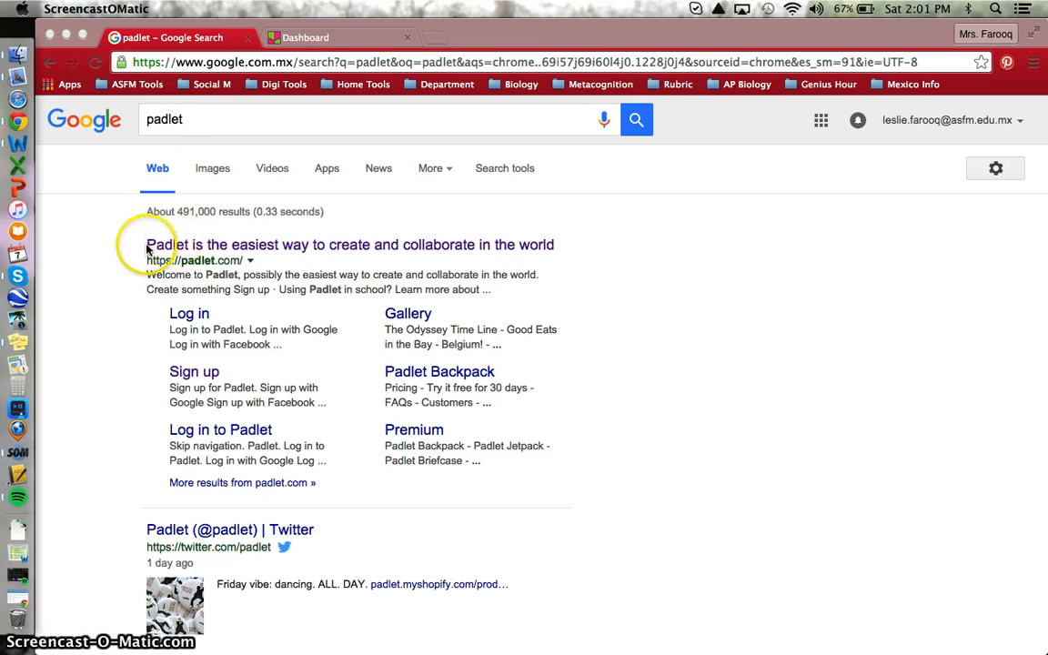
- Switch to the open Padlet dashboard and look through the recent activity and the recently updated padlets
{"action": "left_click", "coordinate": [305, 38]}
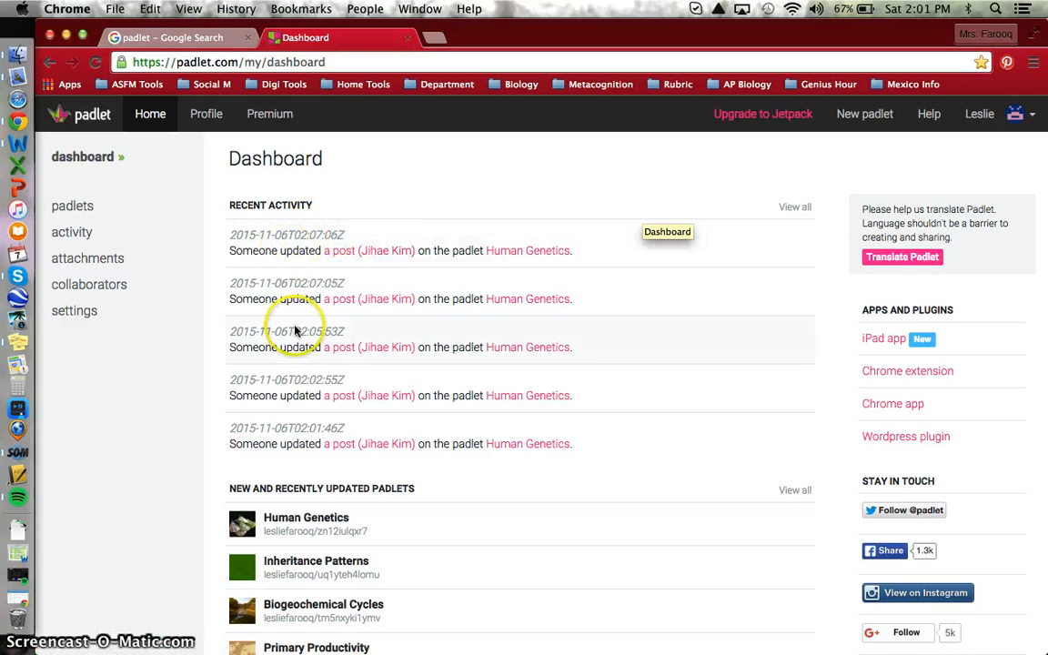
{"action": "scroll", "coordinate": [373, 212], "scroll_direction": "down", "scroll_amount": 3}
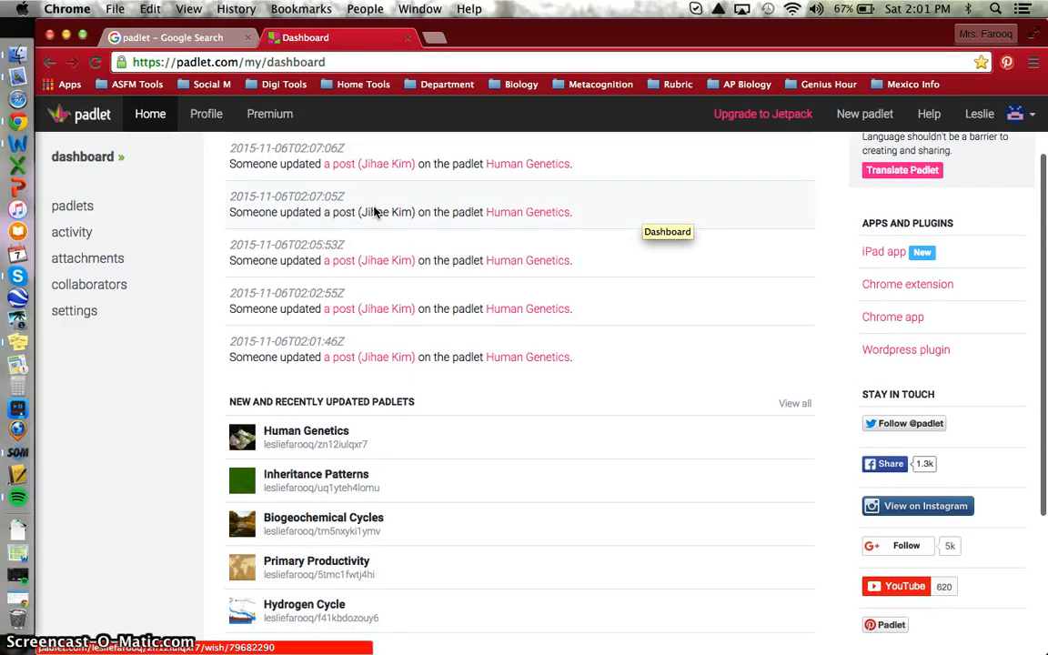
{"action": "scroll", "coordinate": [373, 212], "scroll_direction": "down", "scroll_amount": 1}
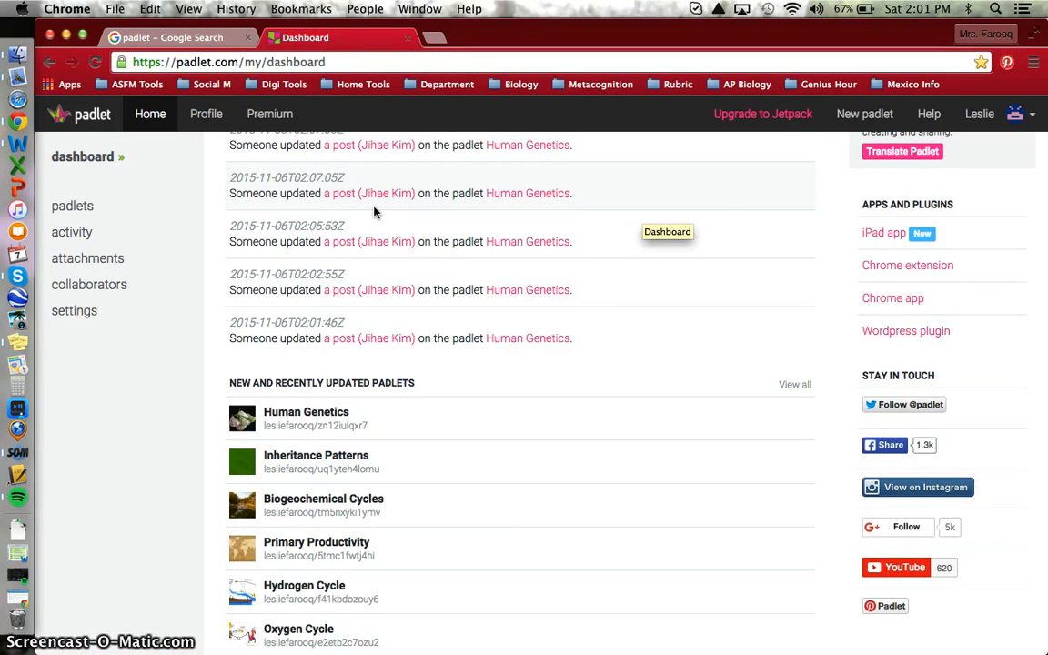
{"action": "scroll", "coordinate": [373, 212], "scroll_direction": "down", "scroll_amount": 5}
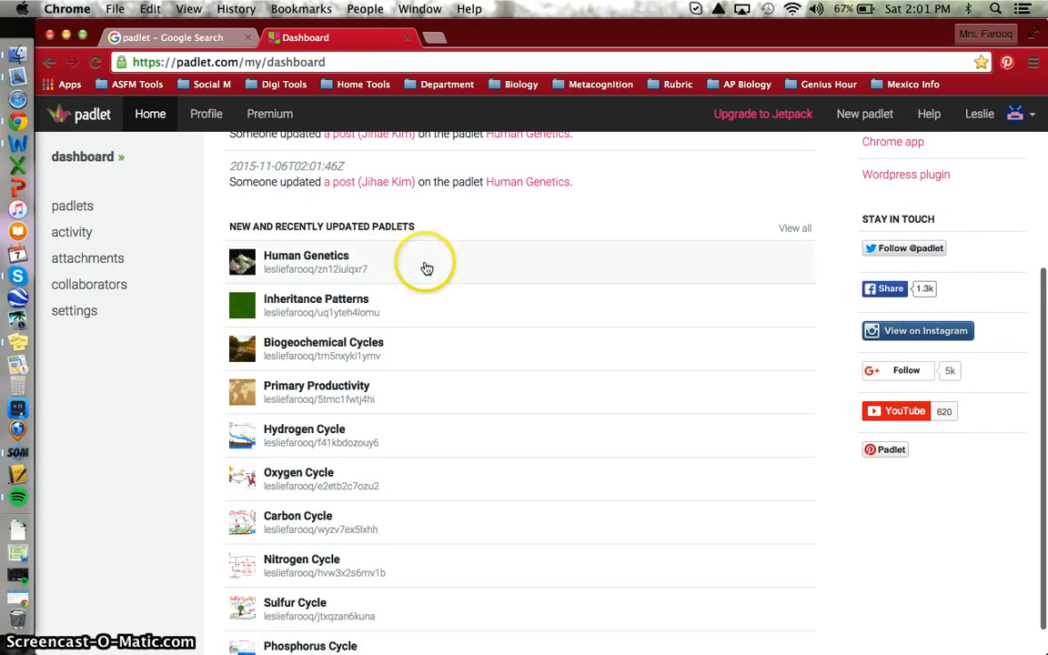
{"action": "scroll", "coordinate": [427, 268], "scroll_direction": "down", "scroll_amount": 2}
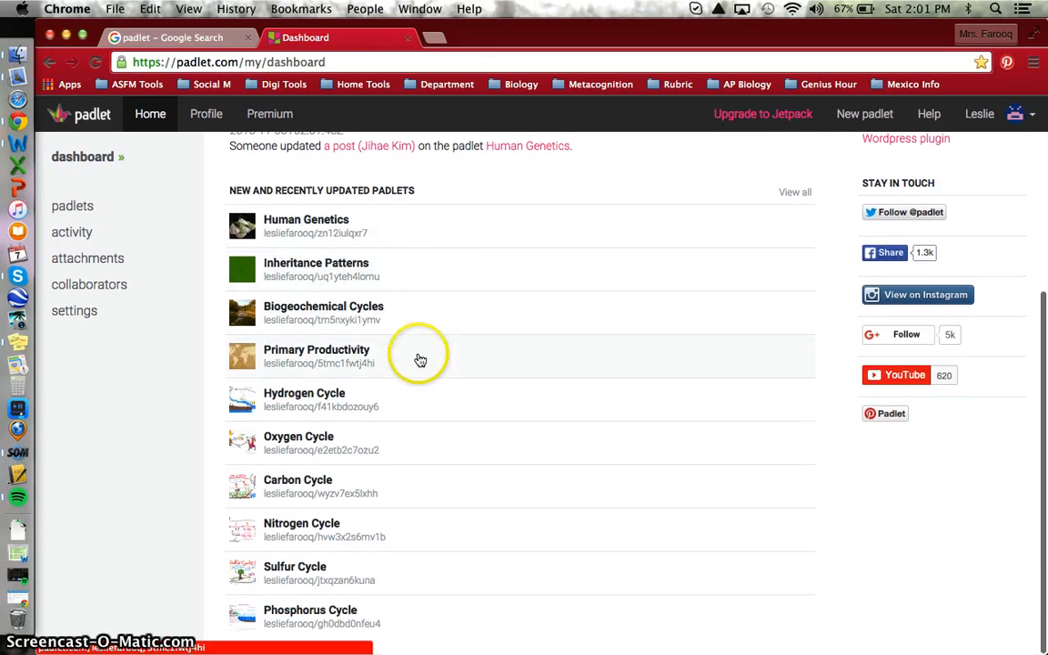
{"action": "mouse_move", "coordinate": [420, 361]}
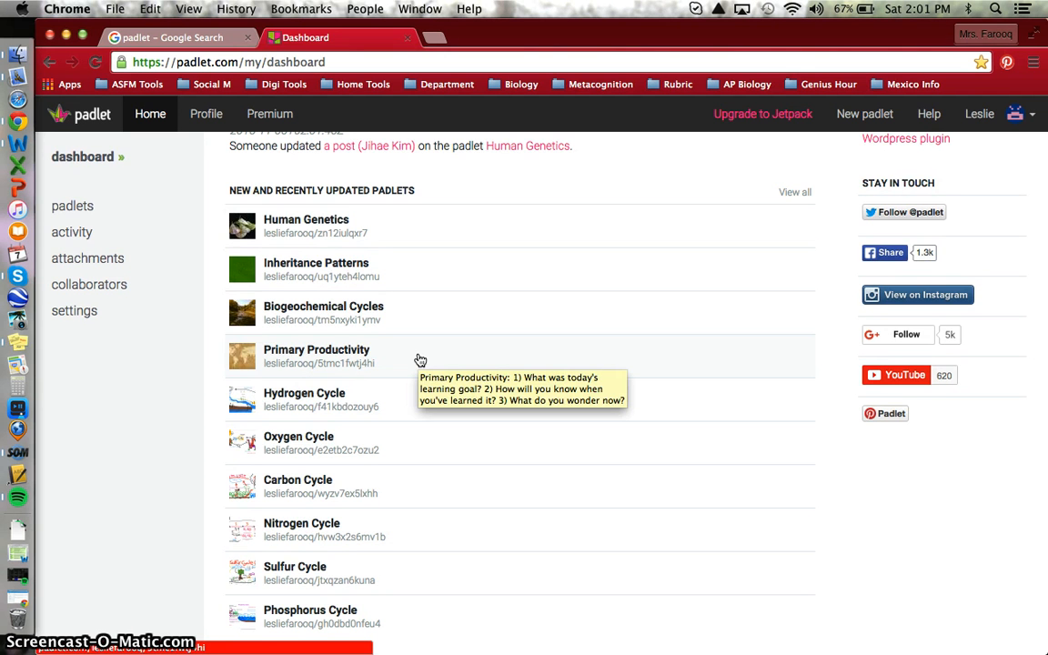
{"action": "scroll", "coordinate": [421, 361], "scroll_direction": "up", "scroll_amount": 6}
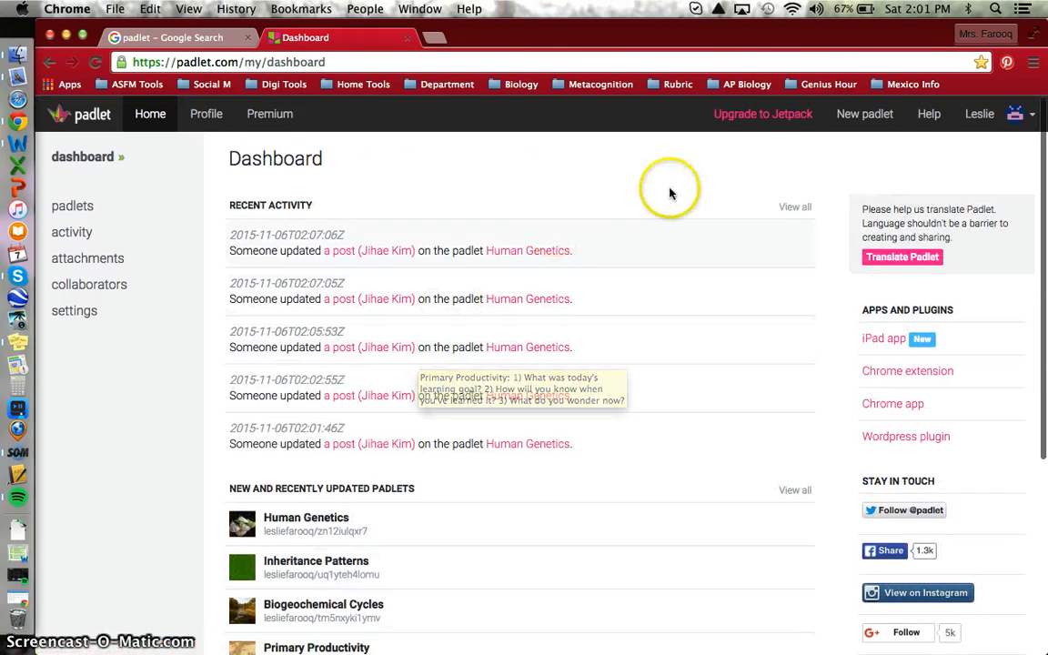
- Create a new padlet and title it "DNA and Proteins"
{"action": "left_click", "coordinate": [864, 116]}
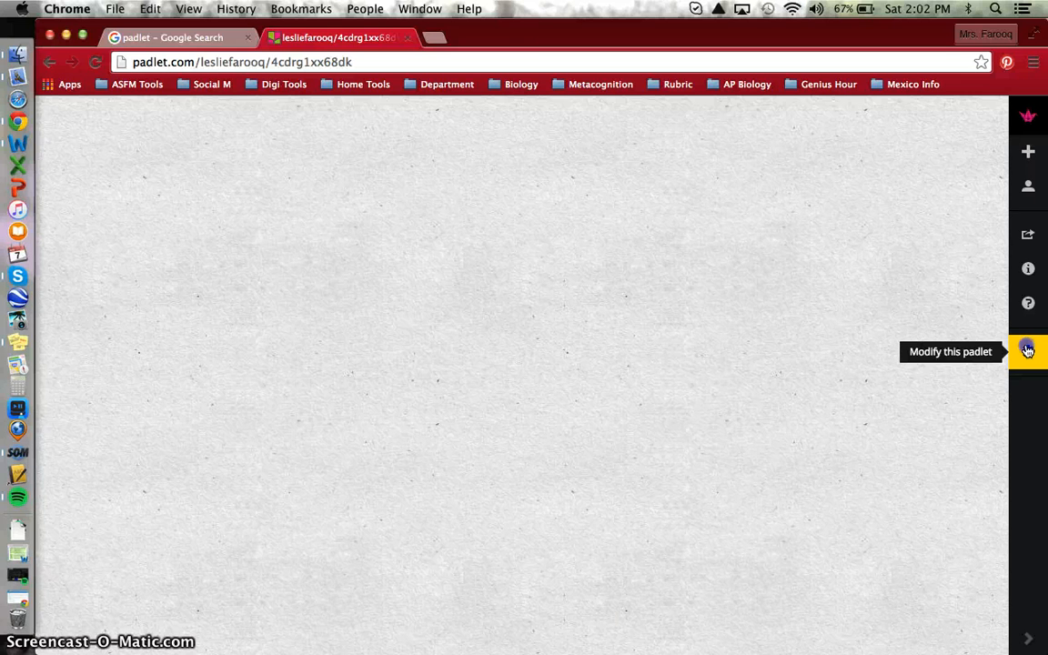
{"action": "left_click", "coordinate": [1027, 351]}
{"action": "left_click", "coordinate": [846, 150]}
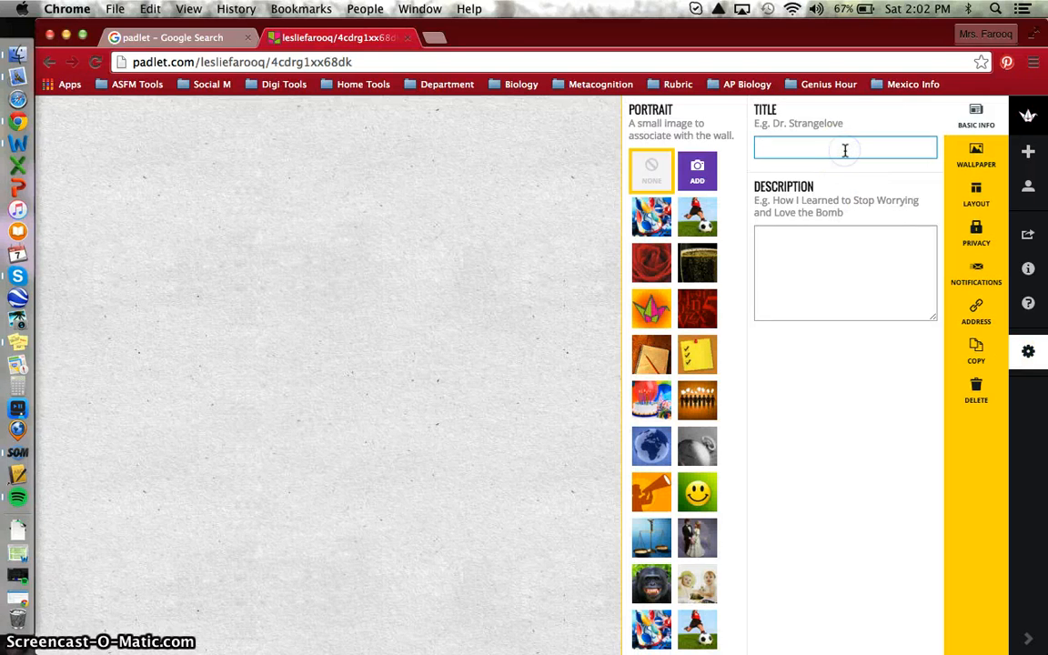
{"action": "type", "text": "DNA and Proteins"}
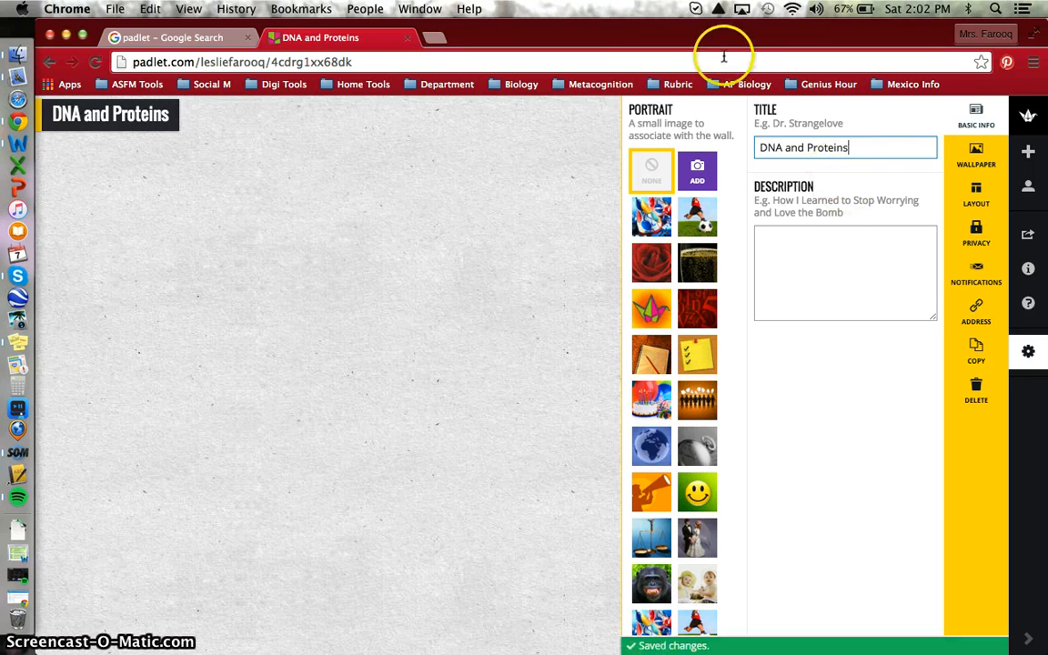
{"action": "left_click", "coordinate": [801, 247]}
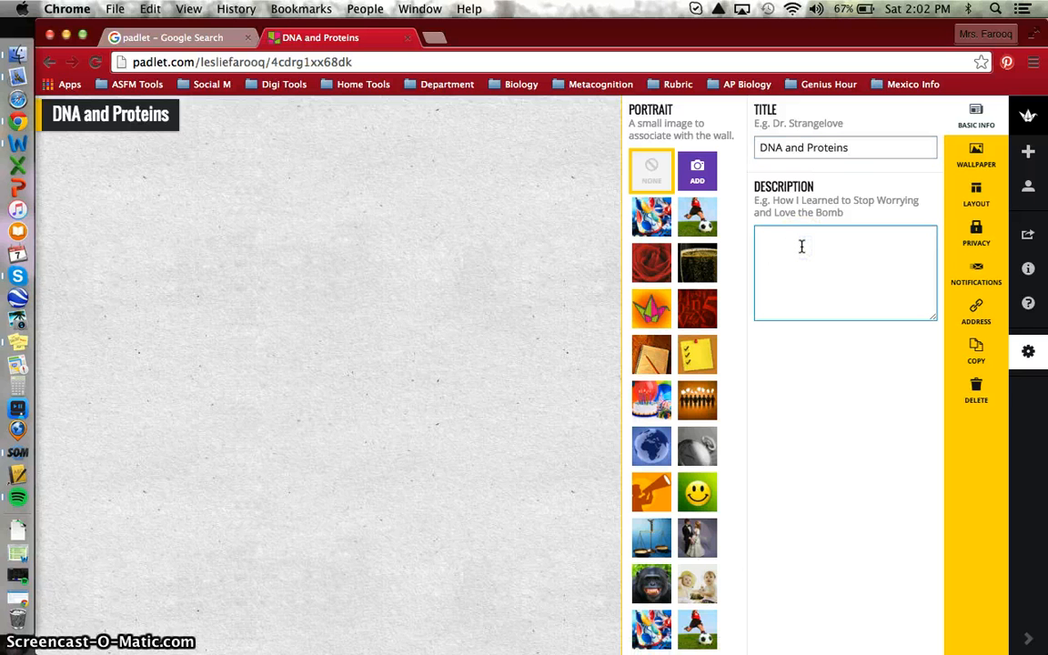
- Copy the full description text with the three reflection questions from the Human Genetics padlet's settings
{"action": "left_click", "coordinate": [1029, 119]}
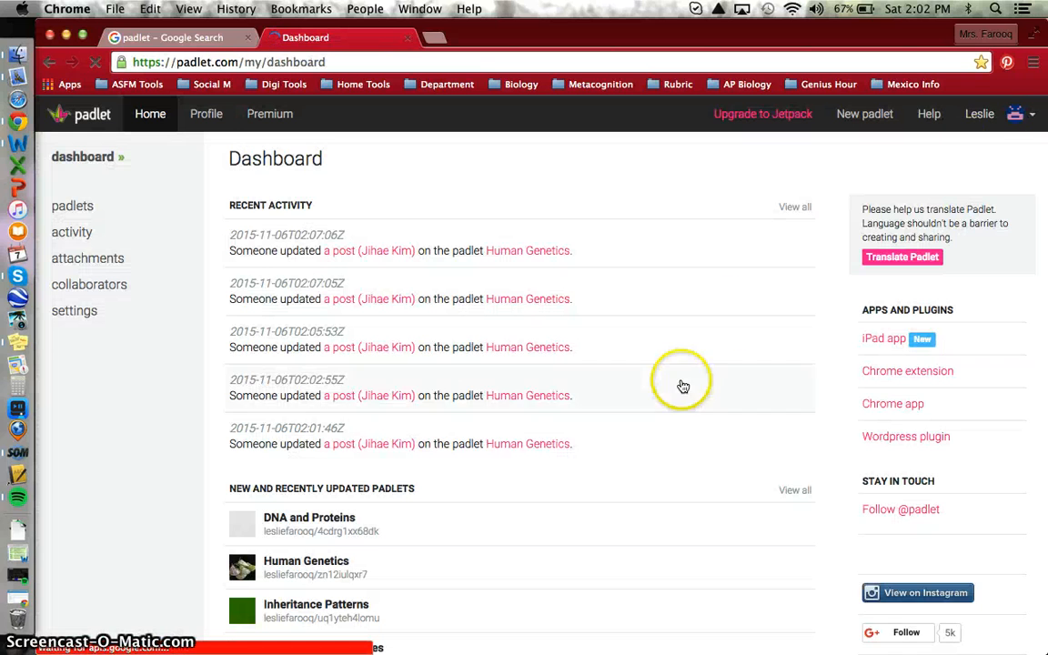
{"action": "scroll", "coordinate": [514, 524], "scroll_direction": "down", "scroll_amount": 2}
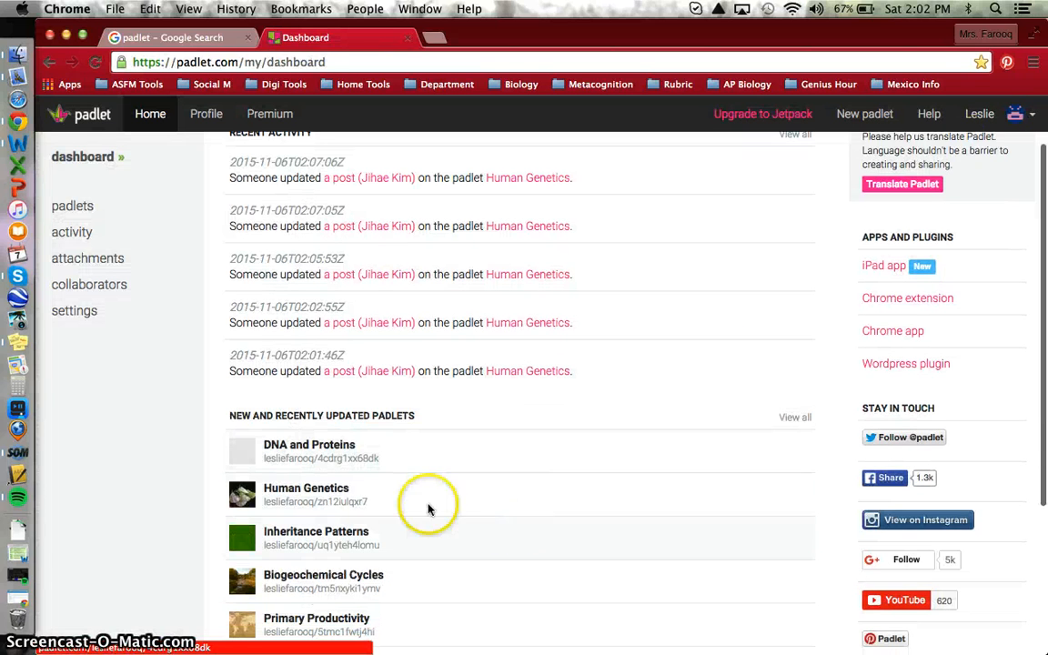
{"action": "left_click", "coordinate": [307, 492]}
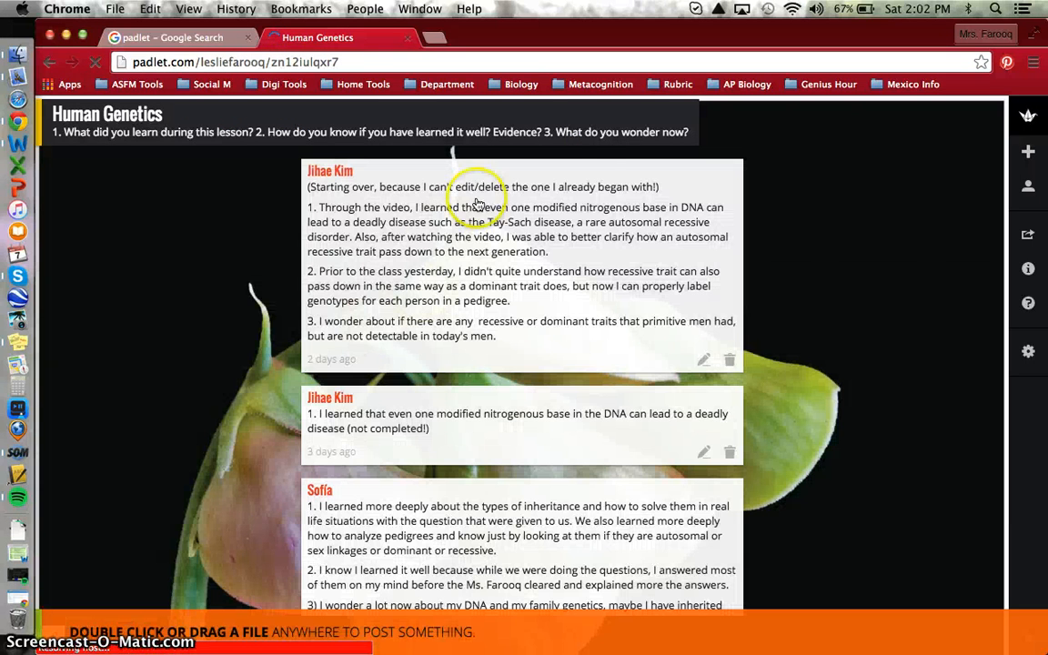
{"action": "left_click", "coordinate": [1027, 351]}
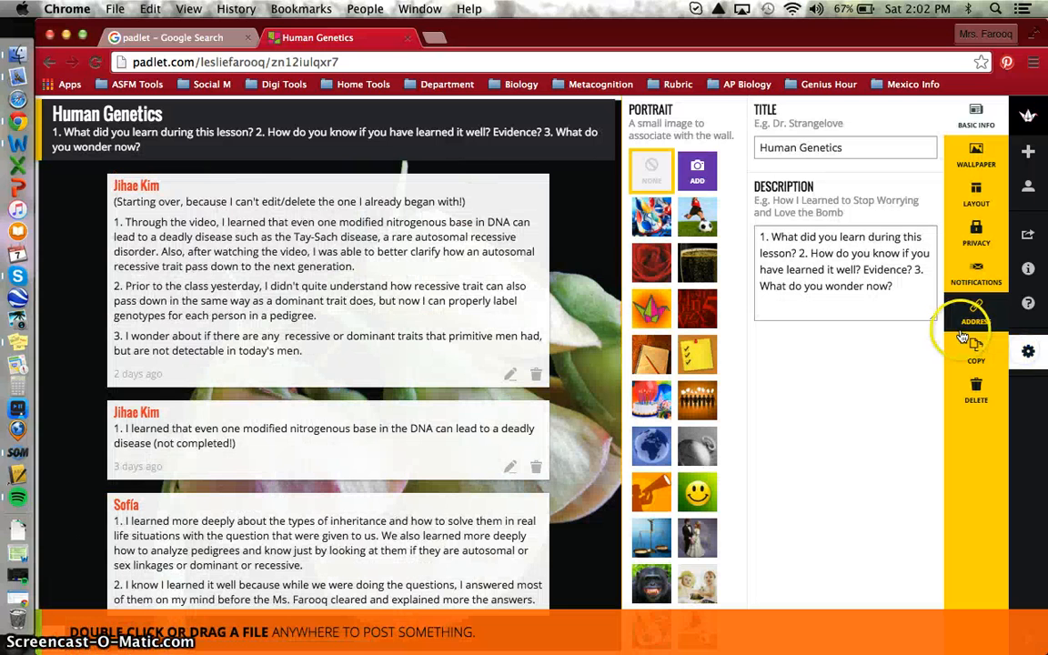
{"action": "left_click_drag", "start_coordinate": [901, 290], "coordinate": [756, 229]}
{"action": "key", "text": "super+c"}
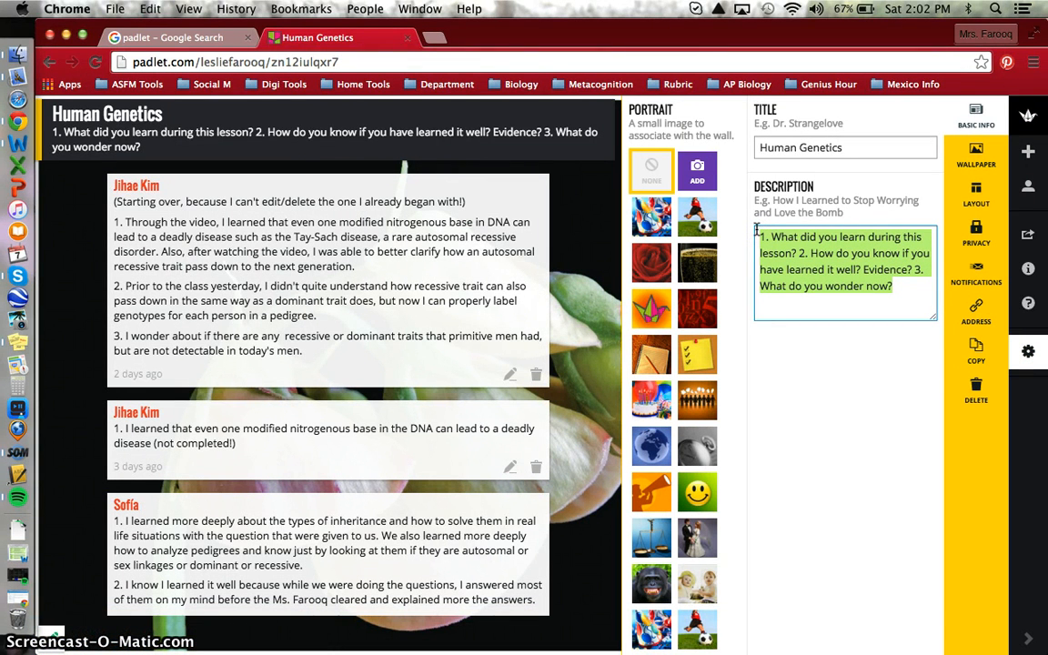
- Return to the DNA and Proteins padlet and paste the copied reflection questions as its description
{"action": "left_click", "coordinate": [1028, 116]}
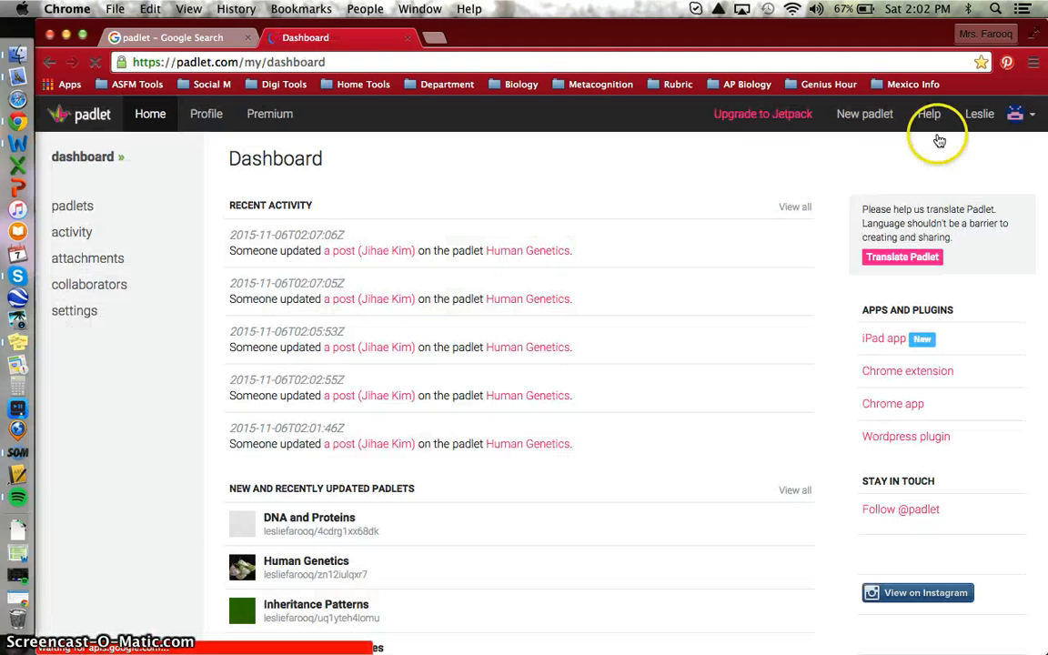
{"action": "scroll", "coordinate": [494, 422], "scroll_direction": "down", "scroll_amount": 3}
{"action": "scroll", "coordinate": [494, 422], "scroll_direction": "down", "scroll_amount": 2}
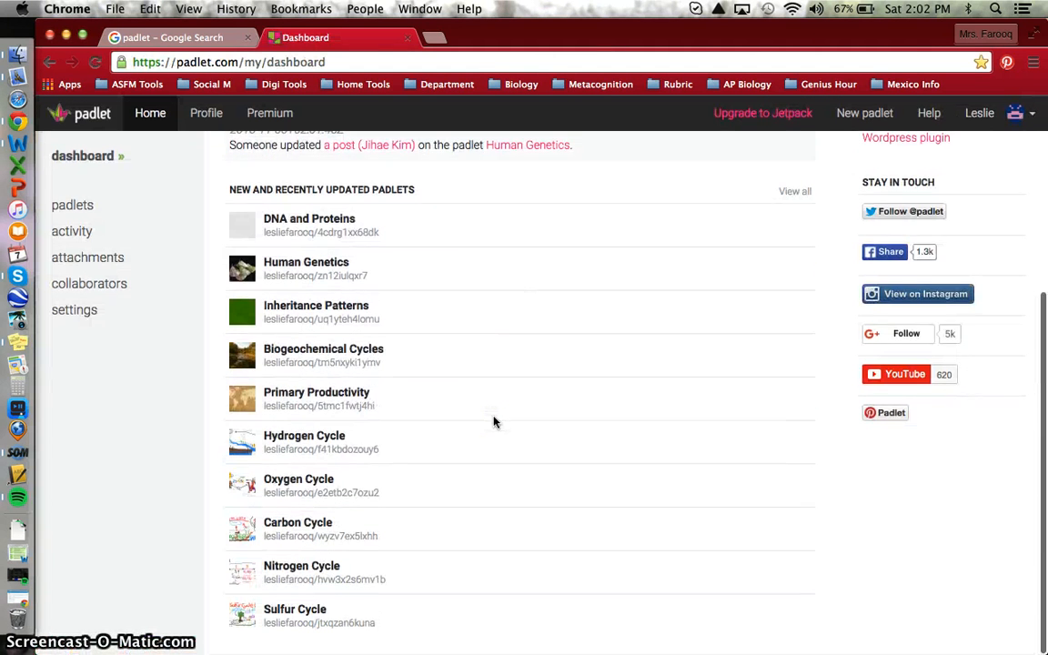
{"action": "left_click", "coordinate": [304, 233]}
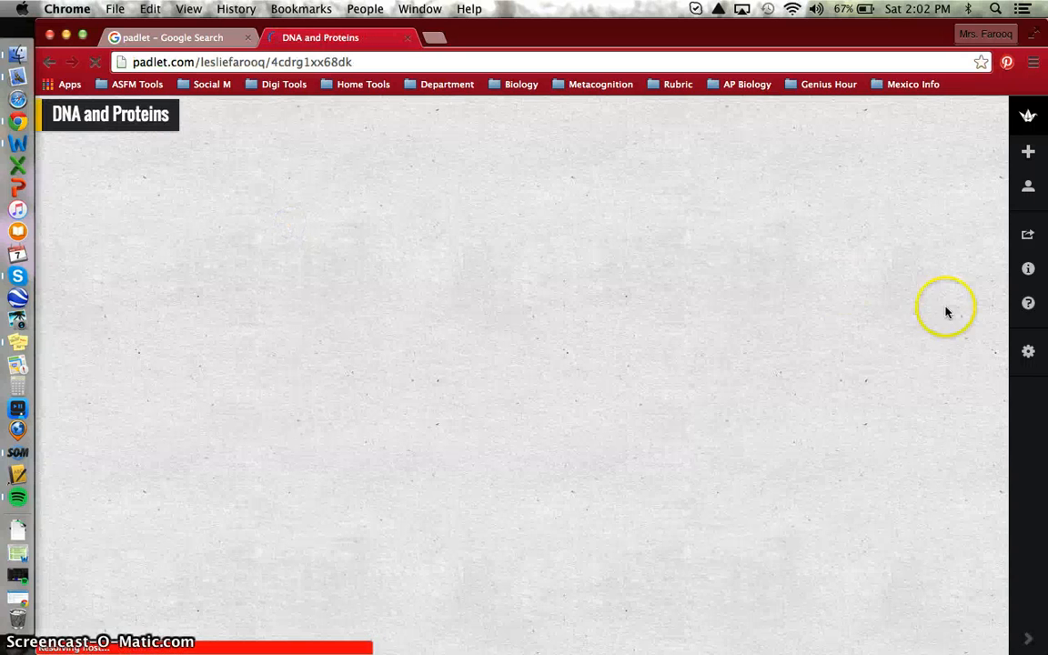
{"action": "left_click", "coordinate": [1028, 351]}
{"action": "left_click", "coordinate": [857, 245]}
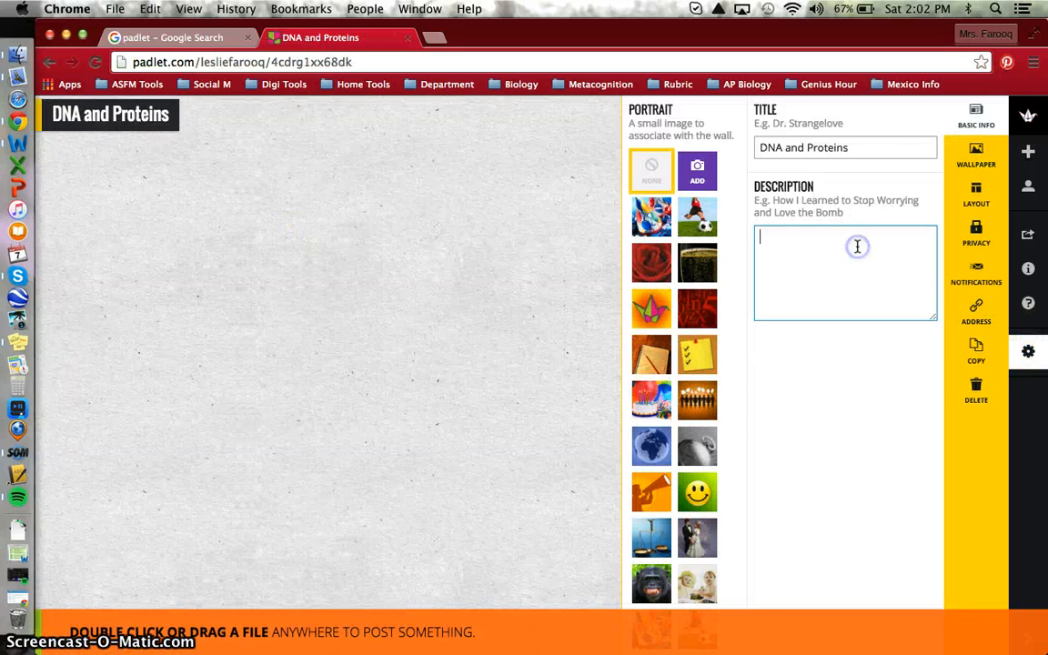
{"action": "key", "text": "super+v"}
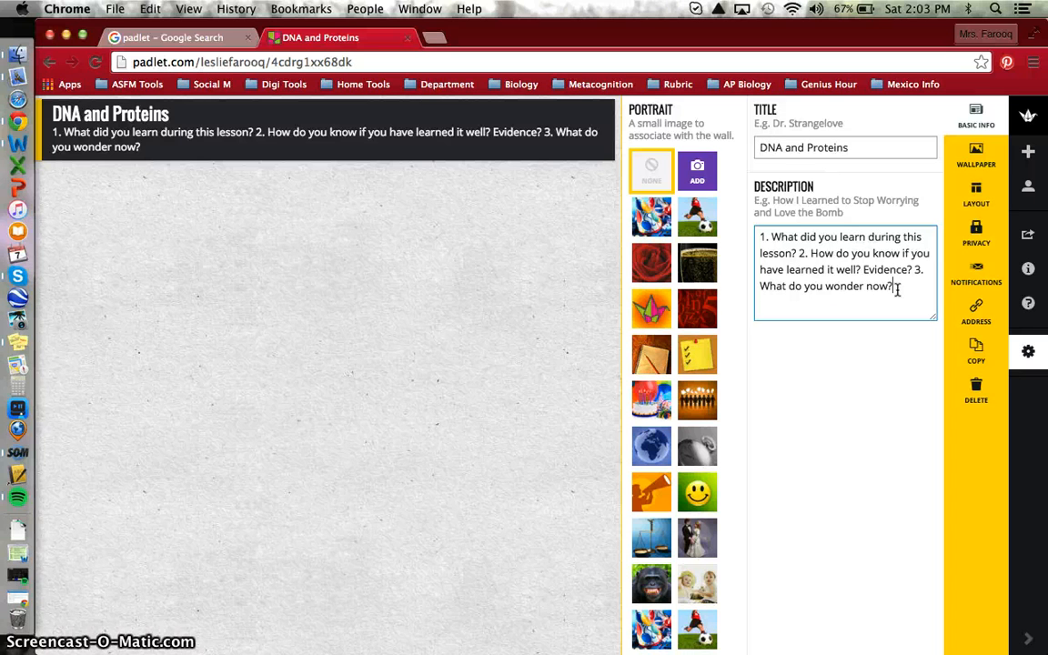
- Look at the custom portrait options, try the soccer player image as portrait, and set the portrait back to none
{"action": "left_click", "coordinate": [701, 172]}
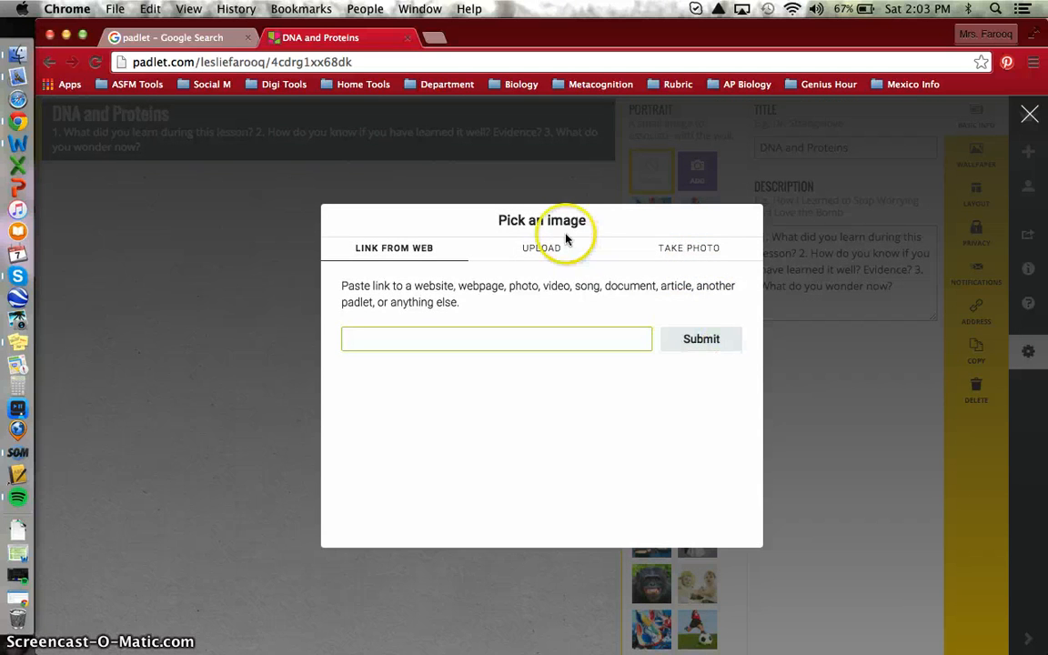
{"action": "left_click", "coordinate": [189, 276]}
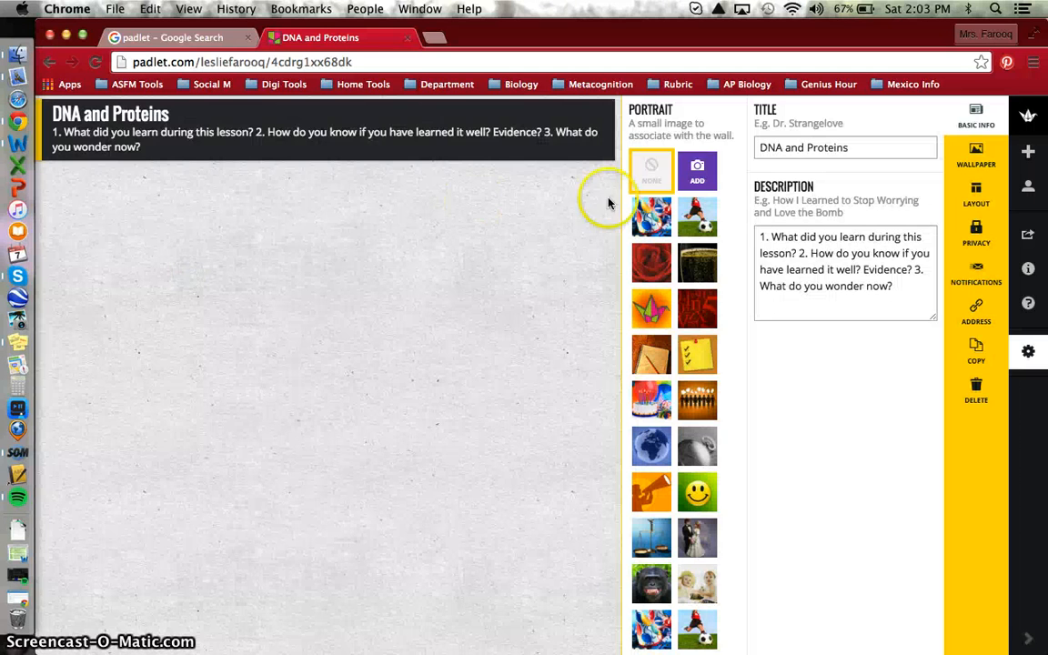
{"action": "left_click", "coordinate": [699, 213]}
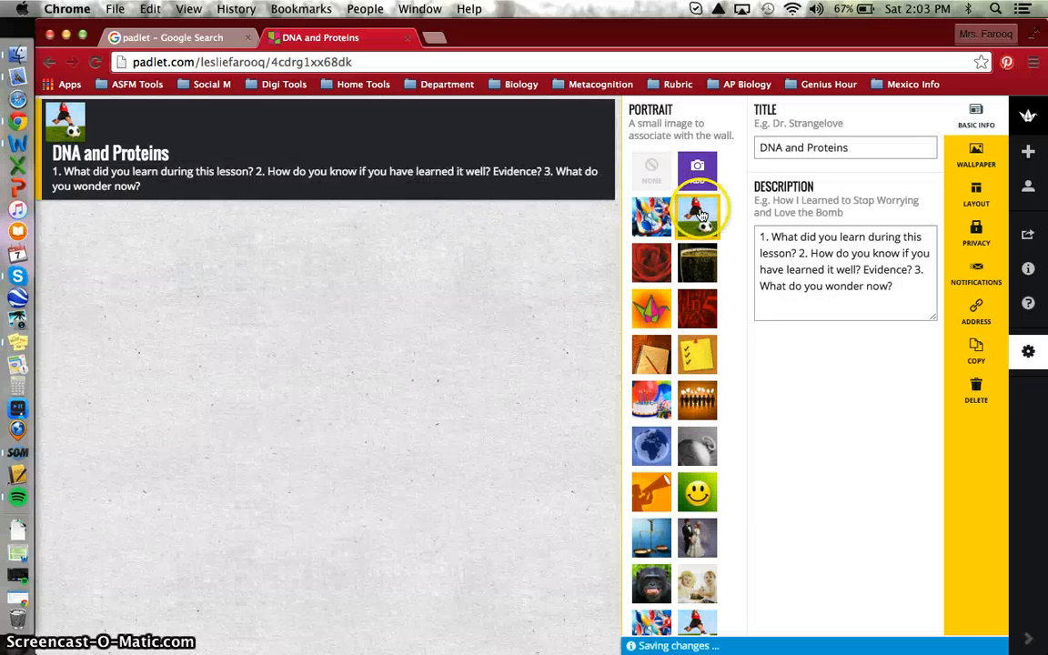
{"action": "left_click", "coordinate": [651, 169]}
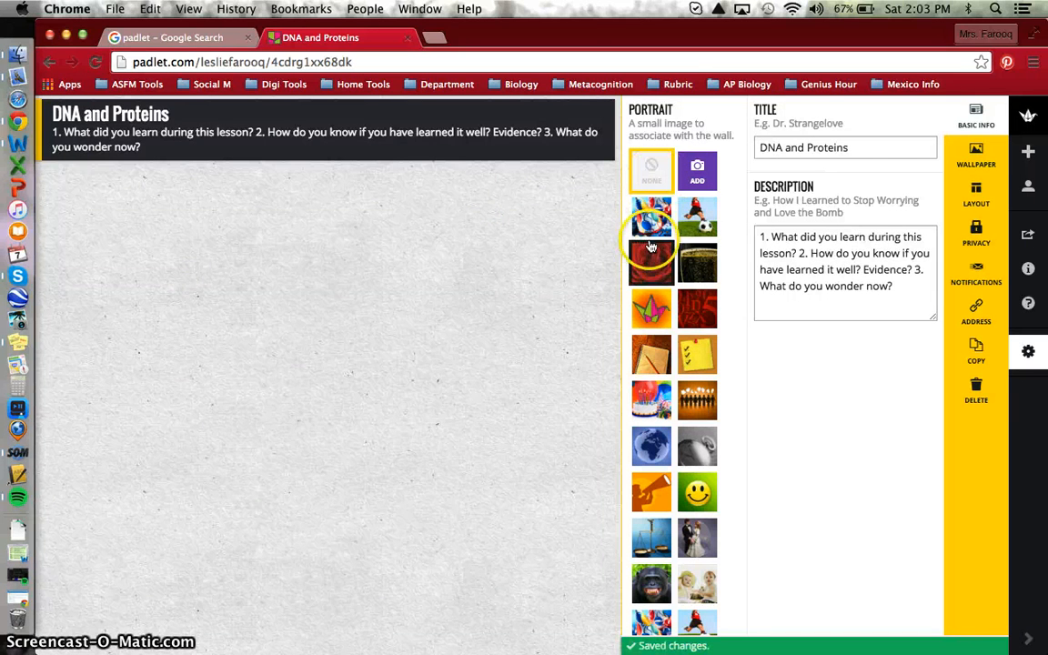
- Set the padlet's wallpaper to the uploaded image DNA.png, found by searching the Desktop for "DNA"
{"action": "left_click", "coordinate": [978, 159]}
{"action": "left_click", "coordinate": [837, 160]}
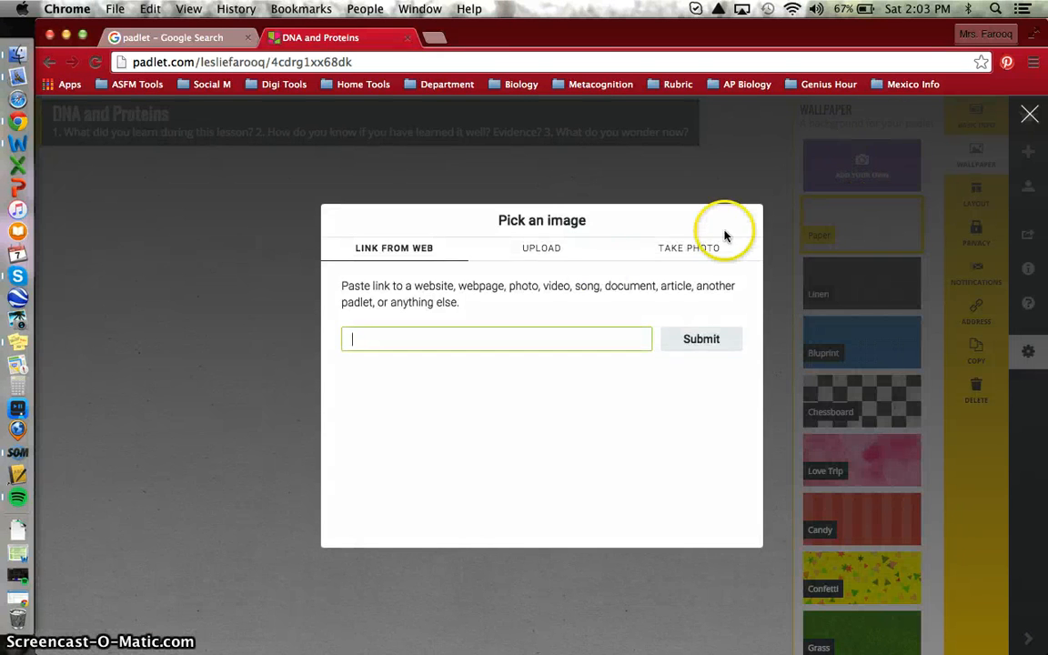
{"action": "left_click", "coordinate": [547, 251]}
{"action": "left_click", "coordinate": [540, 423]}
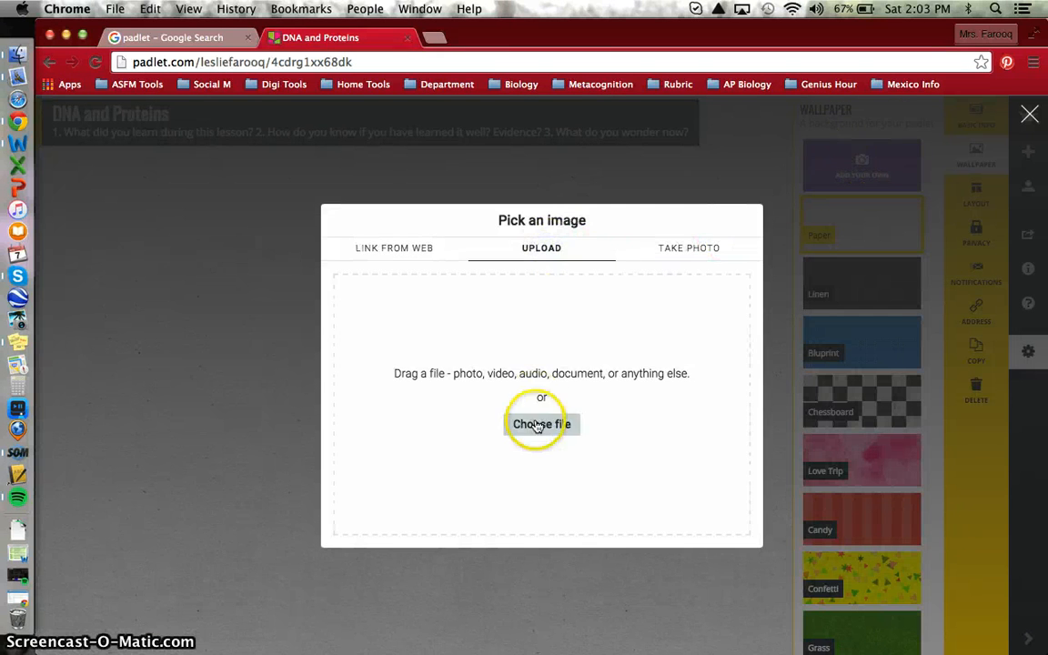
{"action": "left_click", "coordinate": [407, 316]}
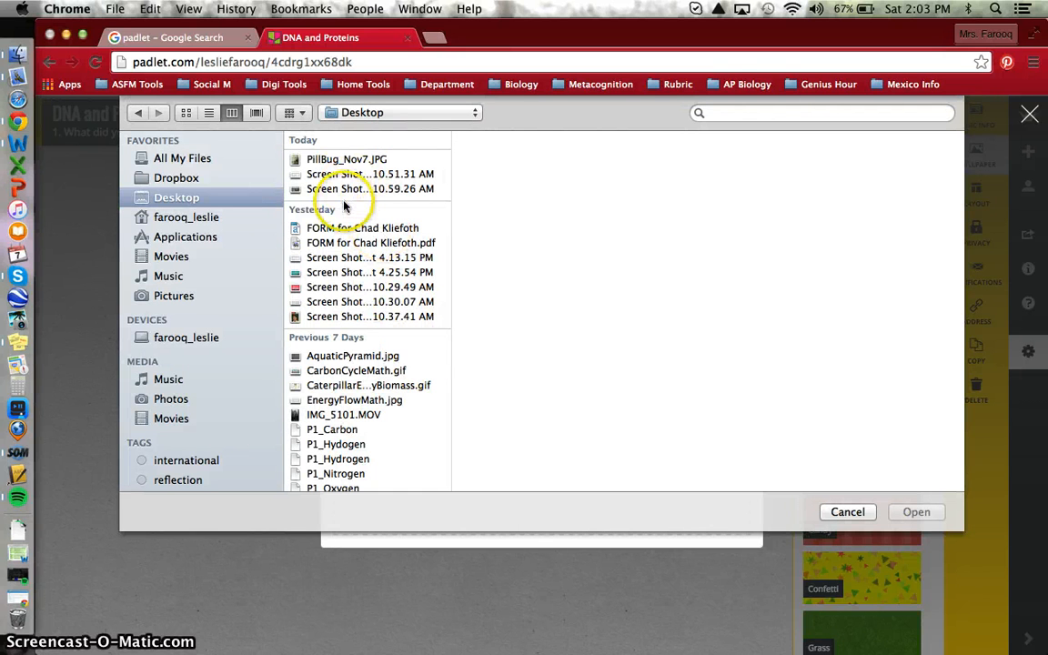
{"action": "left_click", "coordinate": [731, 111]}
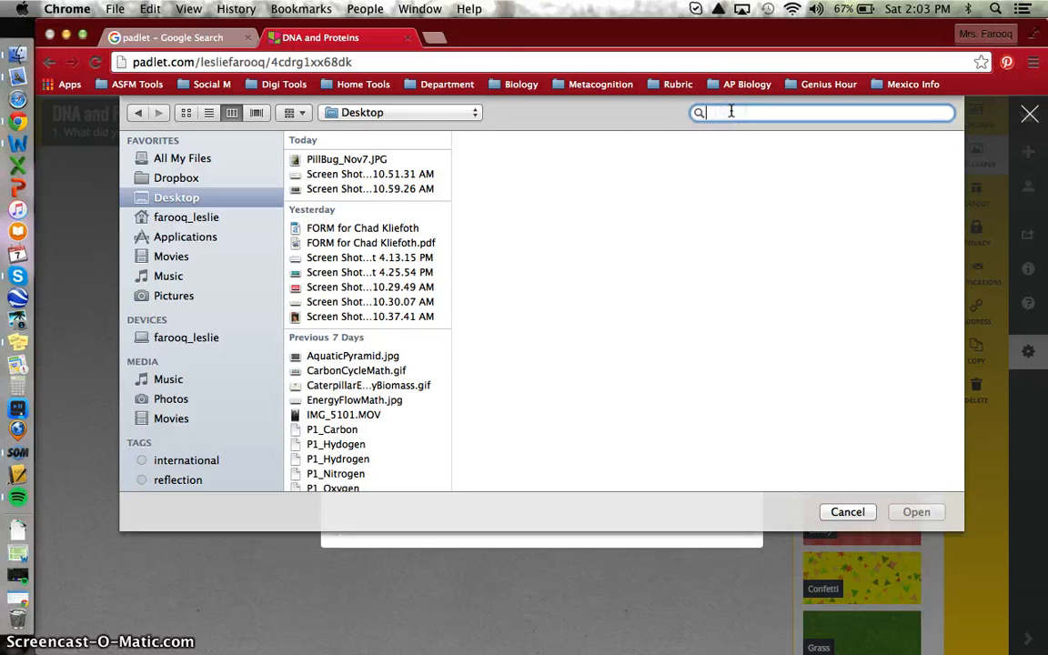
{"action": "type", "text": "DNA"}
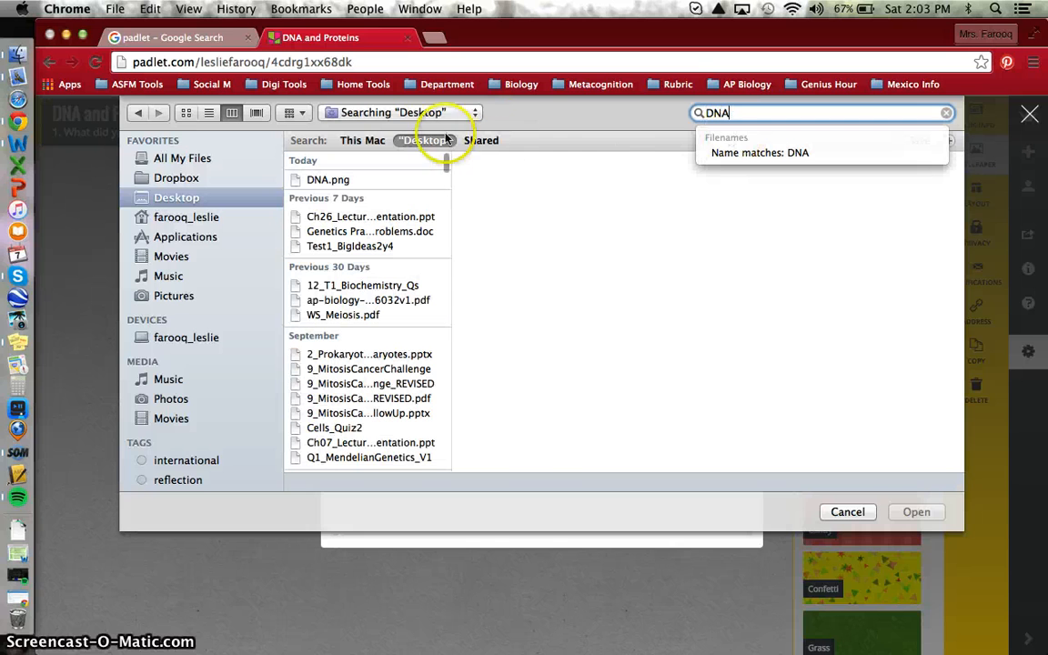
{"action": "left_click", "coordinate": [314, 179]}
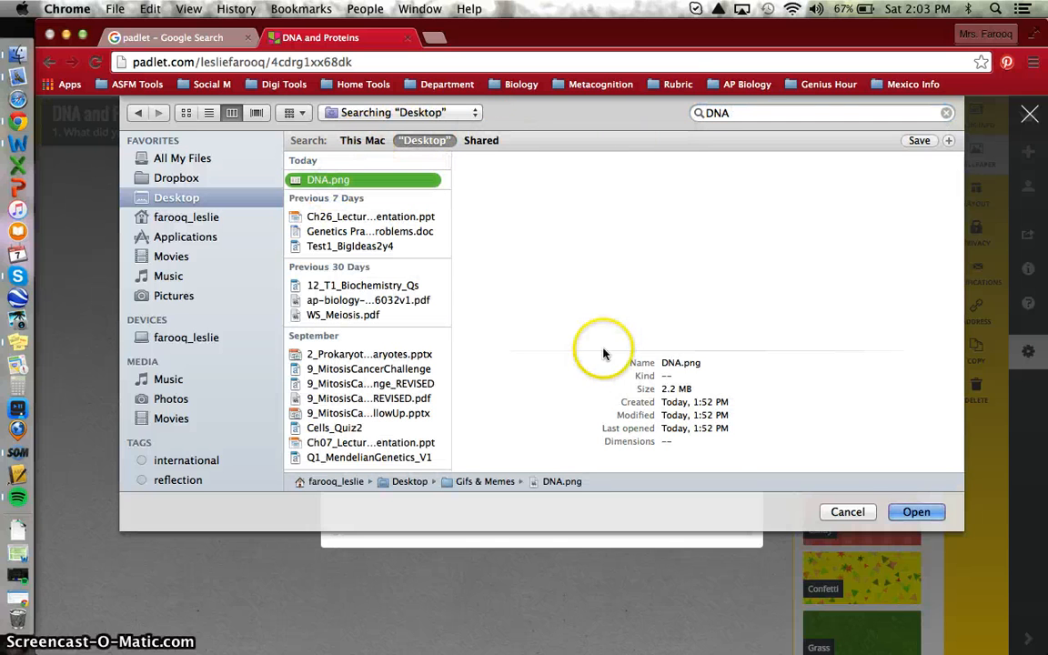
{"action": "left_click", "coordinate": [921, 513]}
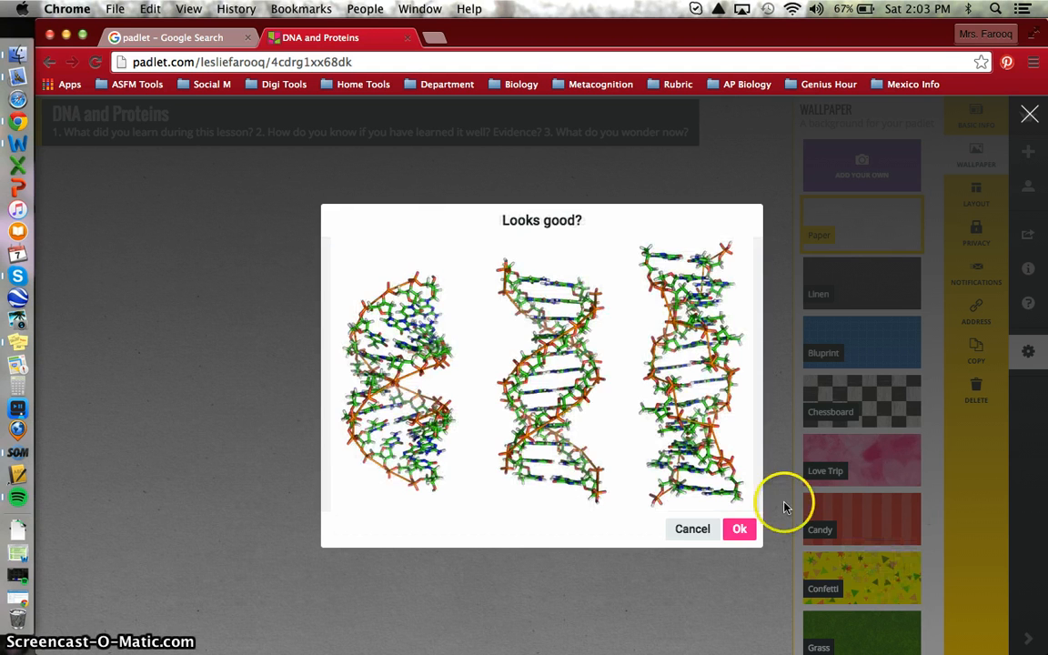
{"action": "left_click", "coordinate": [740, 528]}
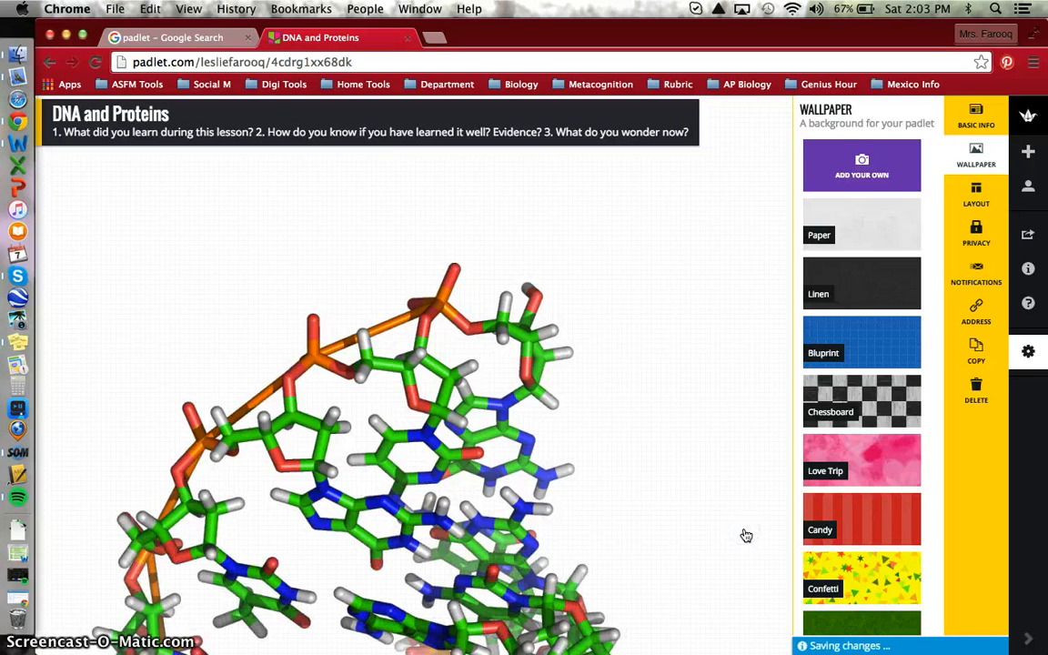
{"action": "scroll", "coordinate": [643, 393], "scroll_direction": "down", "scroll_amount": 3}
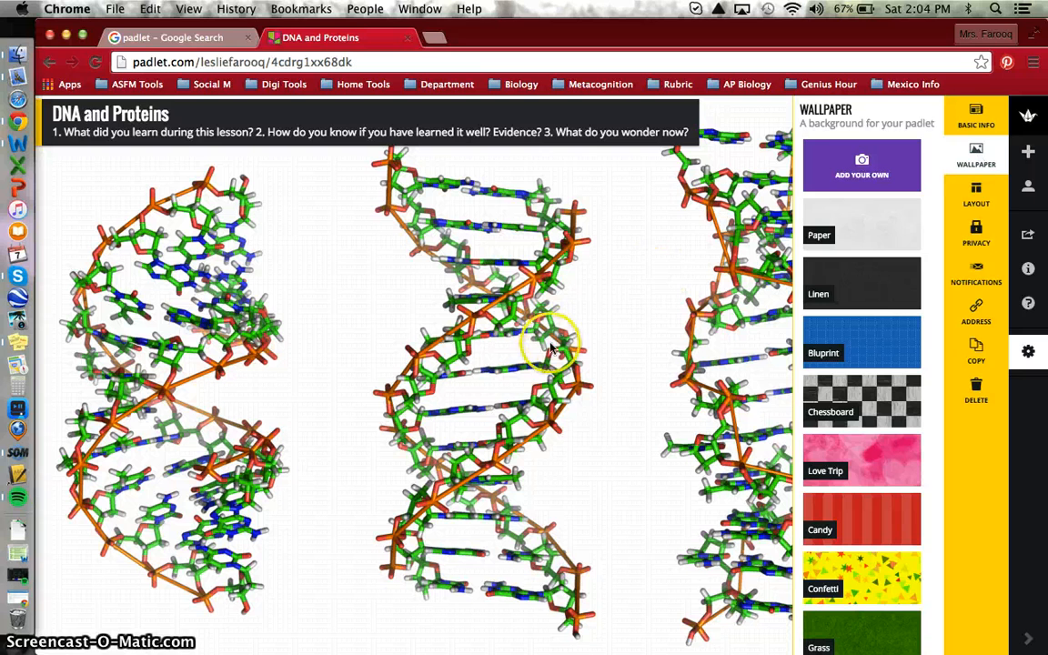
{"action": "scroll", "coordinate": [536, 380], "scroll_direction": "down", "scroll_amount": 1}
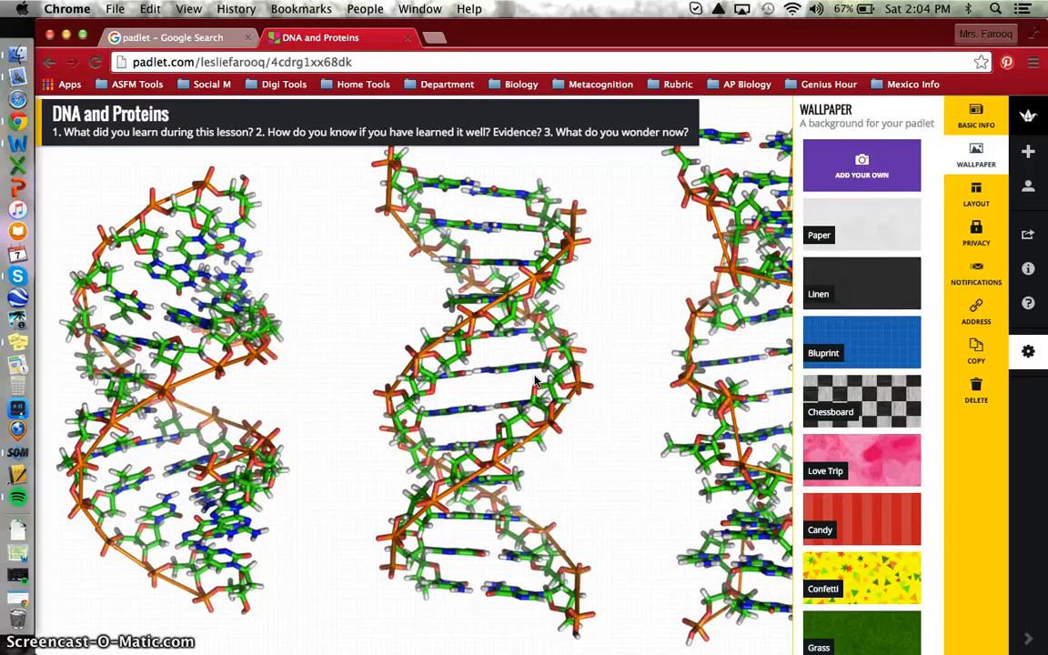
- Return to the dashboard and open the Biogeochemical Cycles padlet from the new and recently updated padlets
{"action": "left_click", "coordinate": [1023, 133]}
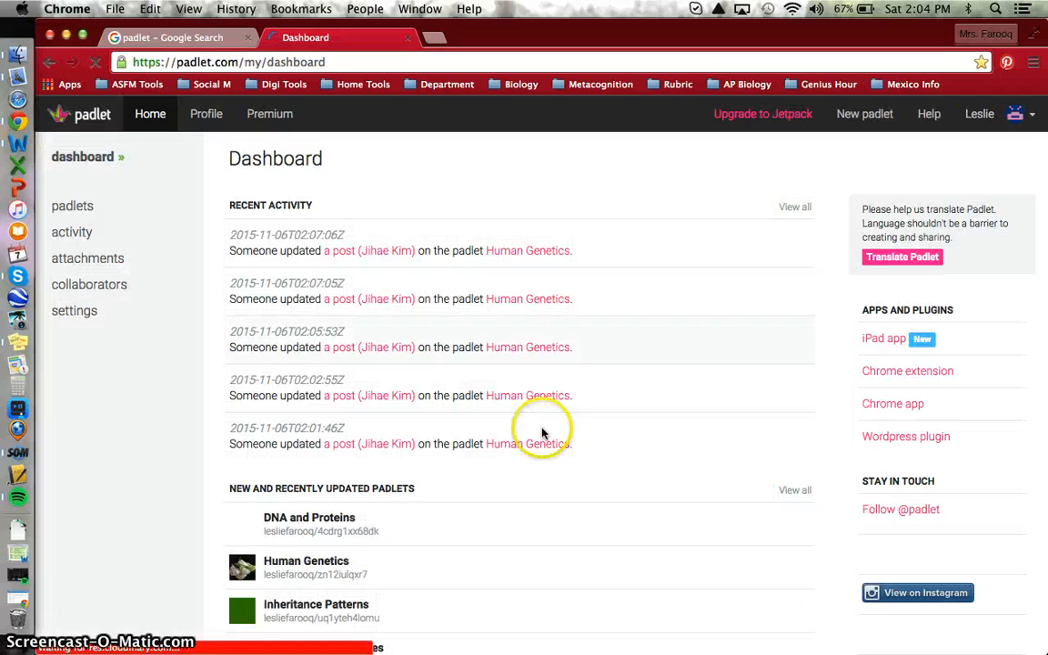
{"action": "scroll", "coordinate": [543, 434], "scroll_direction": "down", "scroll_amount": 5}
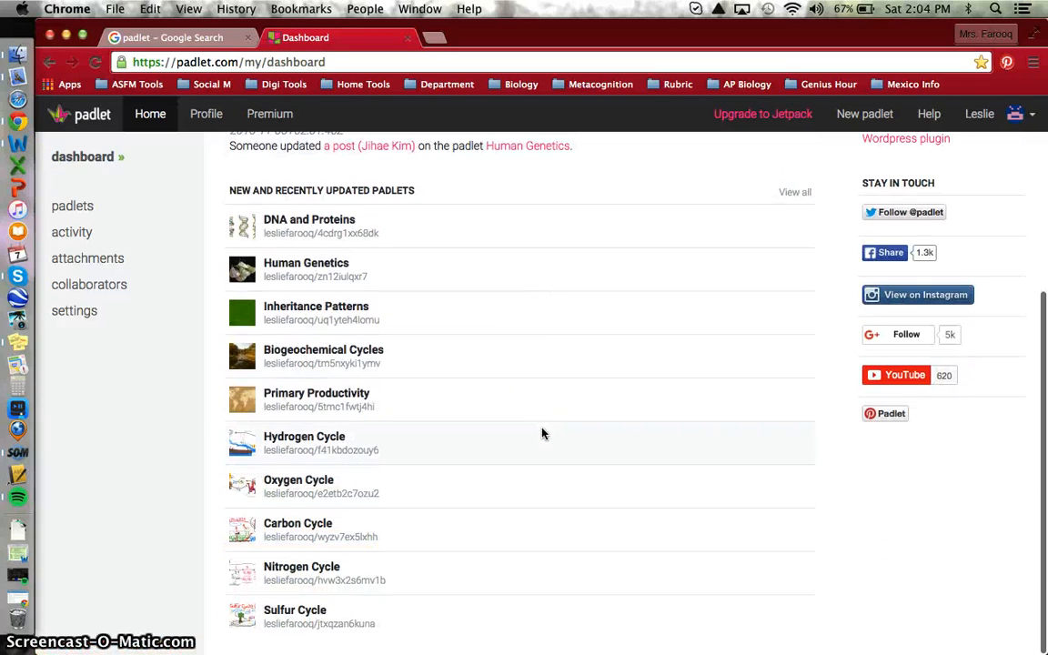
{"action": "left_click", "coordinate": [319, 352]}
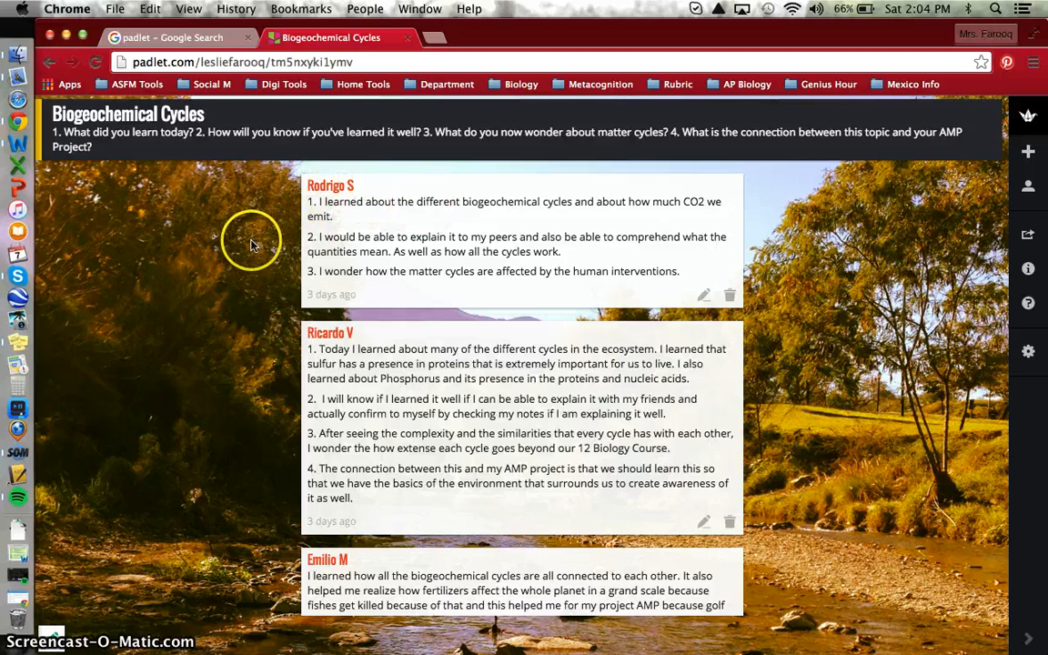
- Look through the student reflection posts on the Biogeochemical Cycles padlet from the first to the last and return to the beginning
{"action": "scroll", "coordinate": [252, 244], "scroll_direction": "down", "scroll_amount": 5}
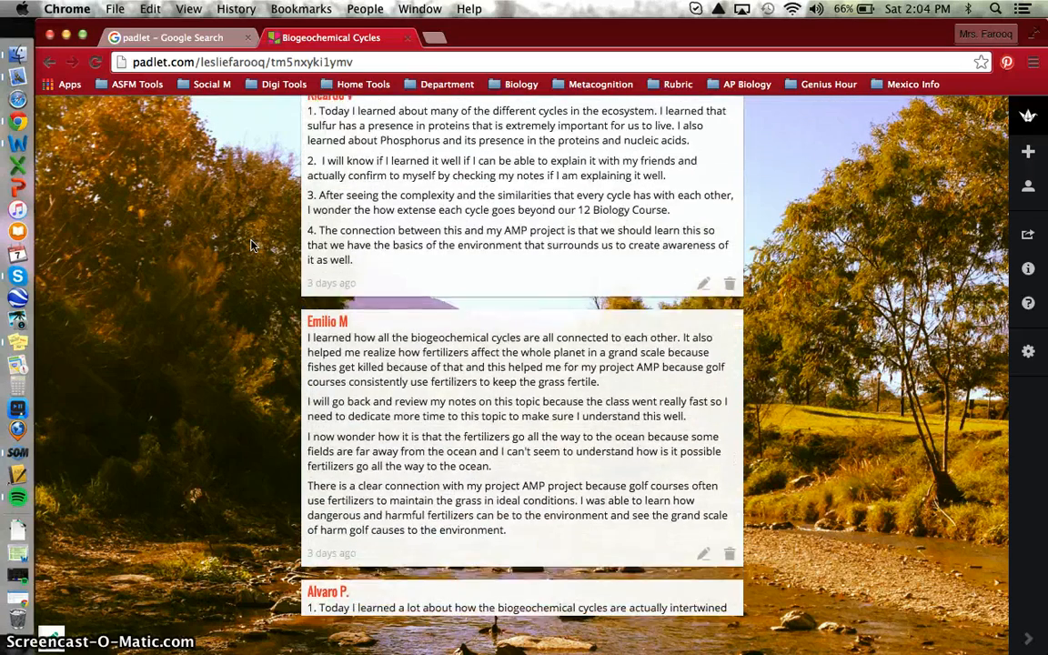
{"action": "scroll", "coordinate": [252, 245], "scroll_direction": "down", "scroll_amount": 6}
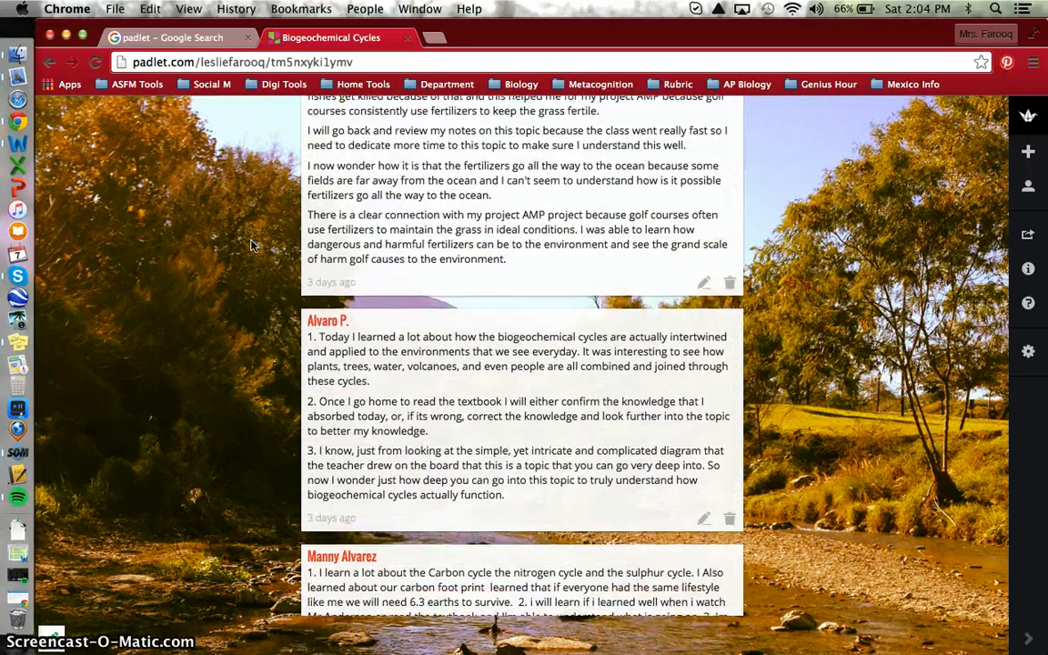
{"action": "scroll", "coordinate": [252, 245], "scroll_direction": "down", "scroll_amount": 3}
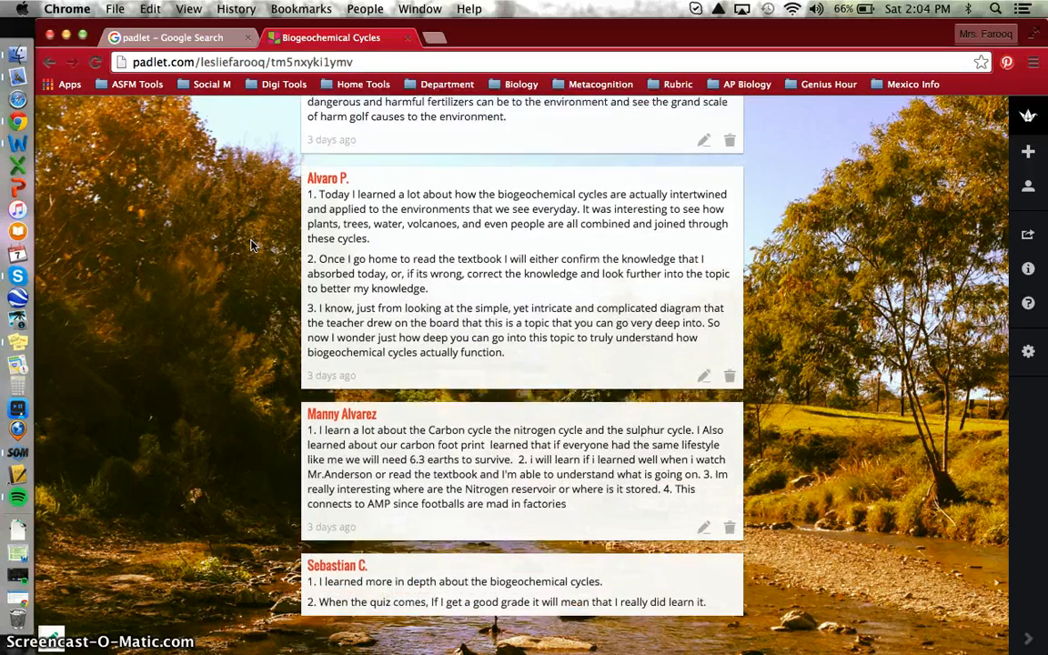
{"action": "scroll", "coordinate": [252, 245], "scroll_direction": "down", "scroll_amount": 3}
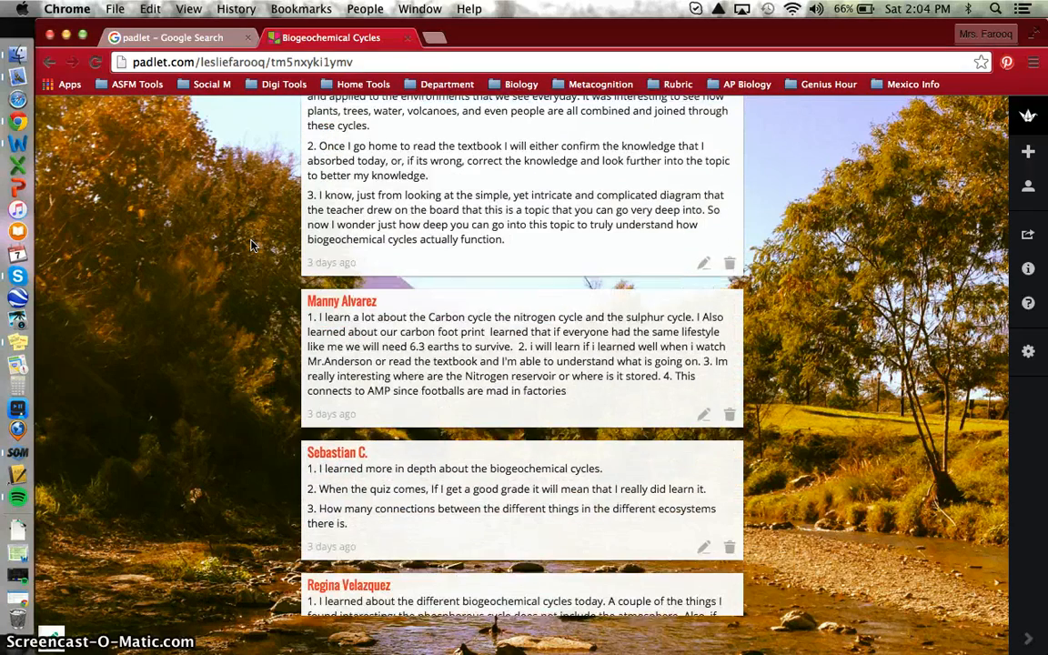
{"action": "scroll", "coordinate": [252, 244], "scroll_direction": "down", "scroll_amount": 10}
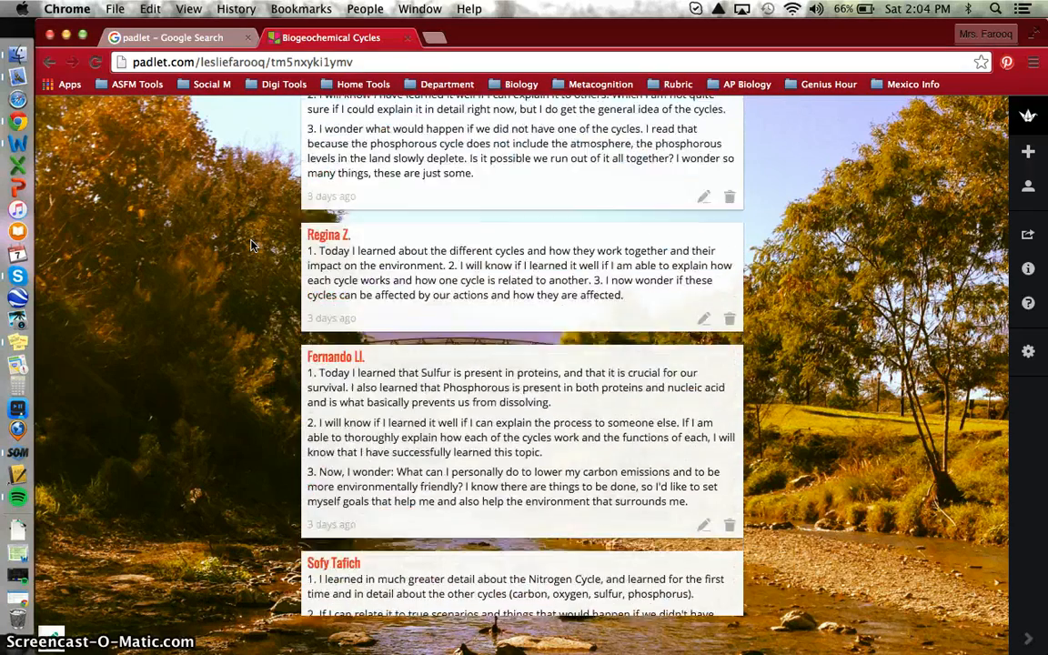
{"action": "scroll", "coordinate": [252, 244], "scroll_direction": "down", "scroll_amount": 20}
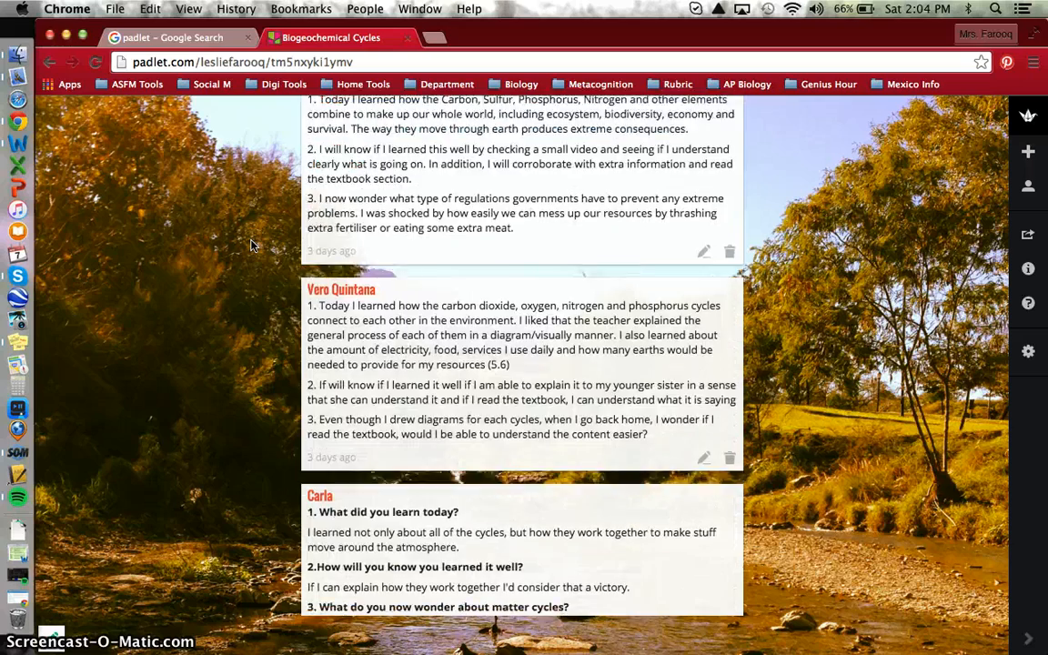
{"action": "scroll", "coordinate": [252, 244], "scroll_direction": "down", "scroll_amount": 11}
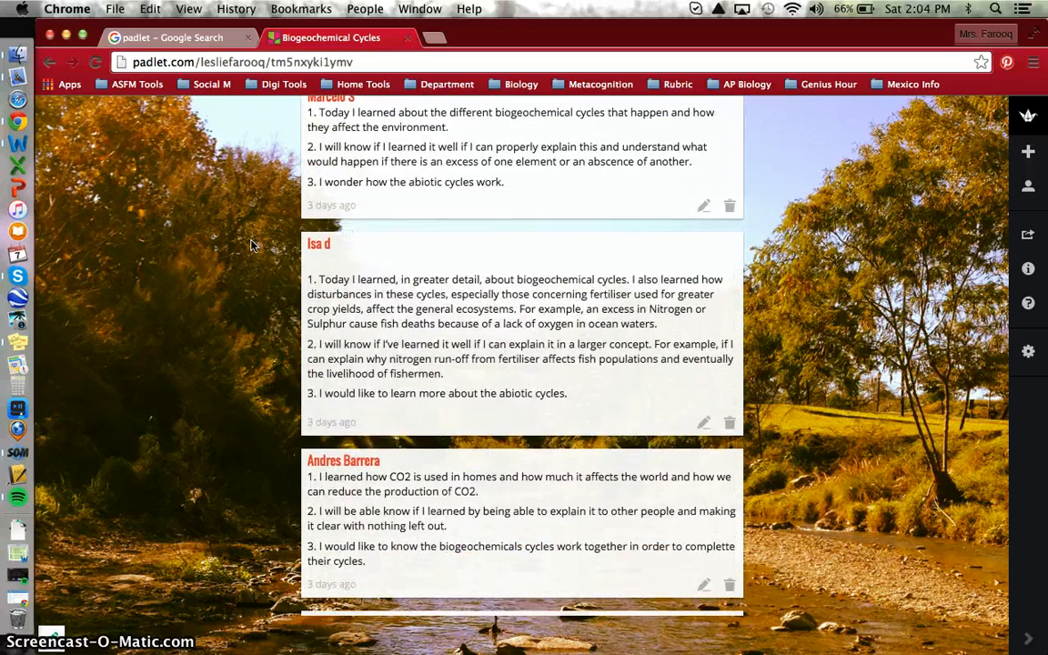
{"action": "scroll", "coordinate": [253, 245], "scroll_direction": "down", "scroll_amount": 10}
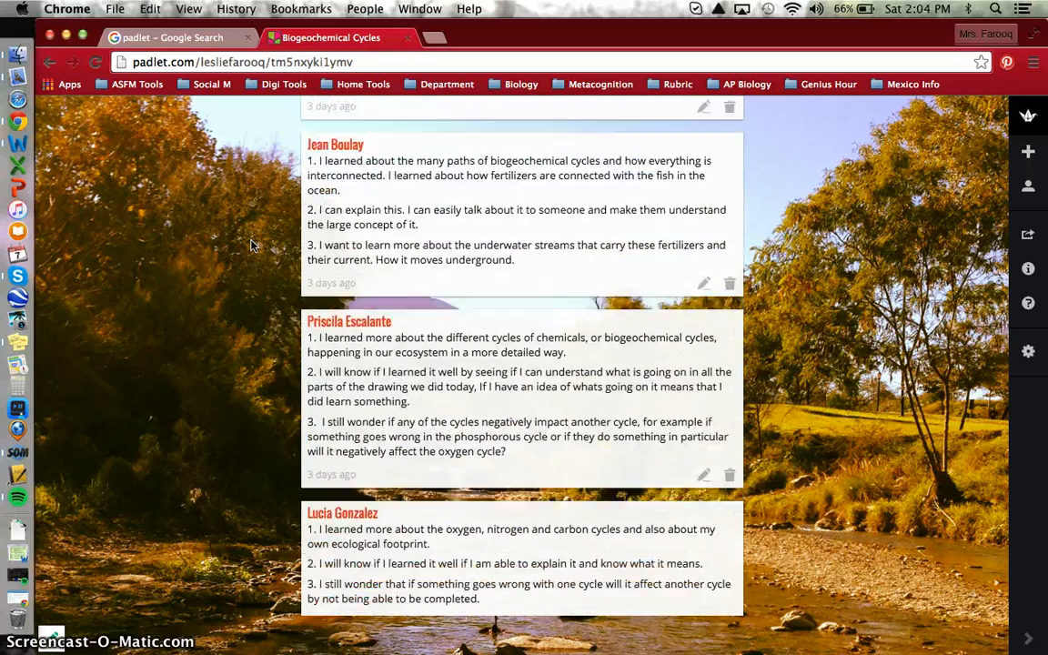
{"action": "scroll", "coordinate": [253, 245], "scroll_direction": "down", "scroll_amount": 20}
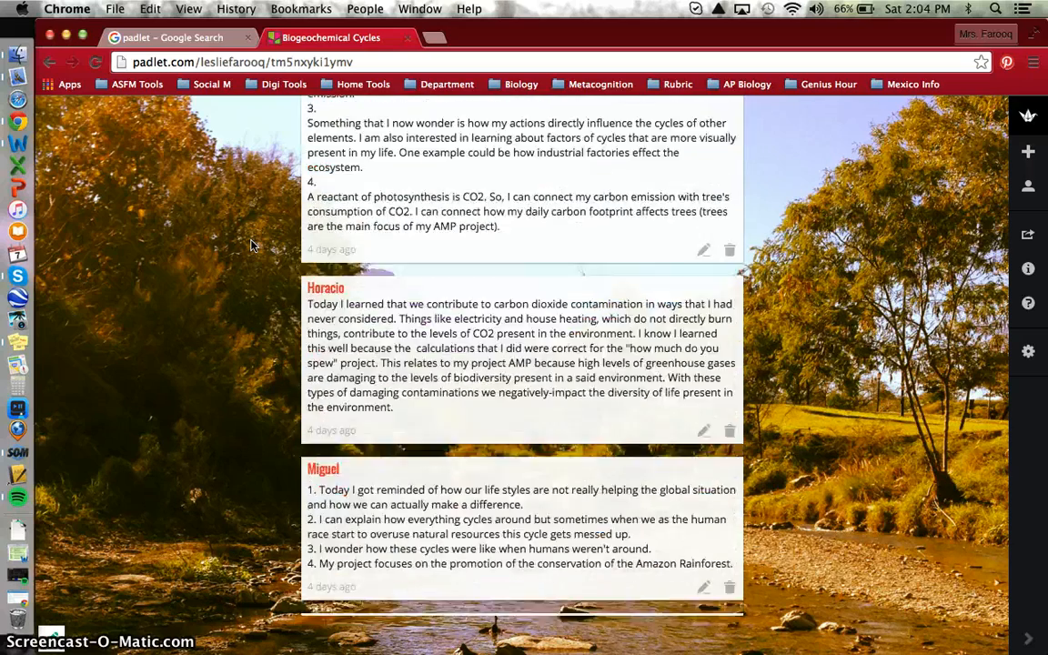
{"action": "scroll", "coordinate": [253, 245], "scroll_direction": "up", "scroll_amount": 20}
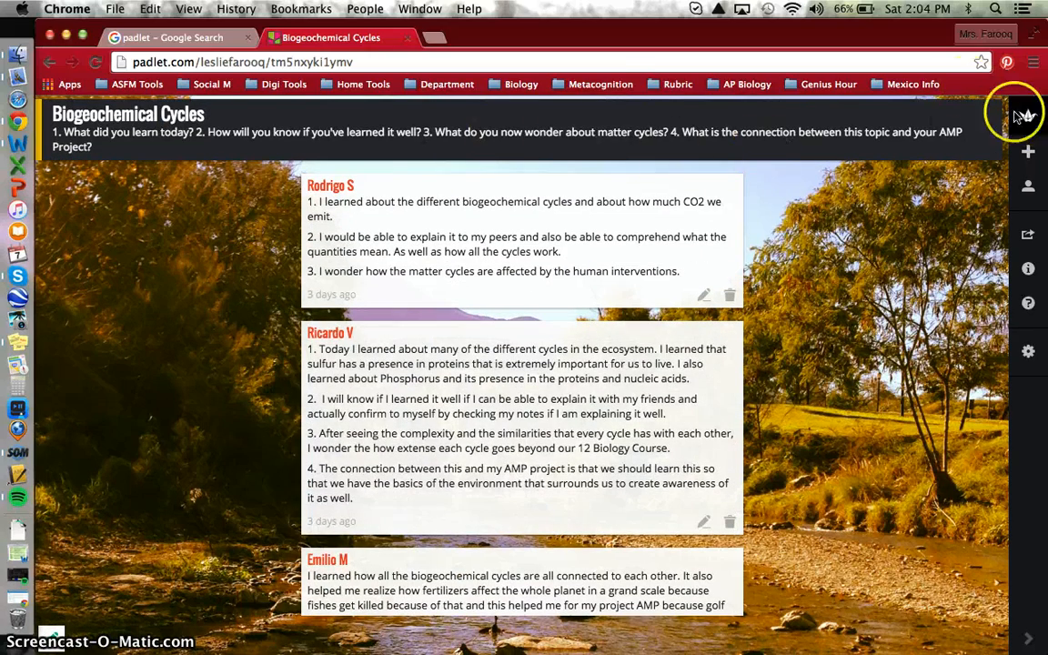
- Show the sharing, export and embed options of the Biogeochemical Cycles padlet
{"action": "left_click", "coordinate": [1028, 118]}
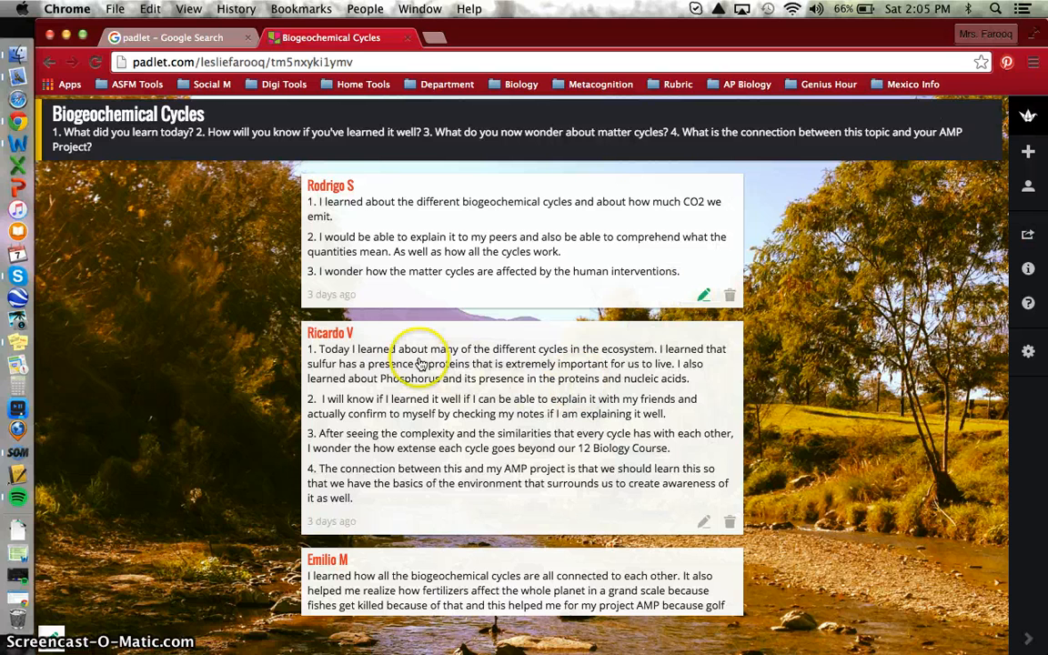
{"action": "left_click", "coordinate": [1031, 234]}
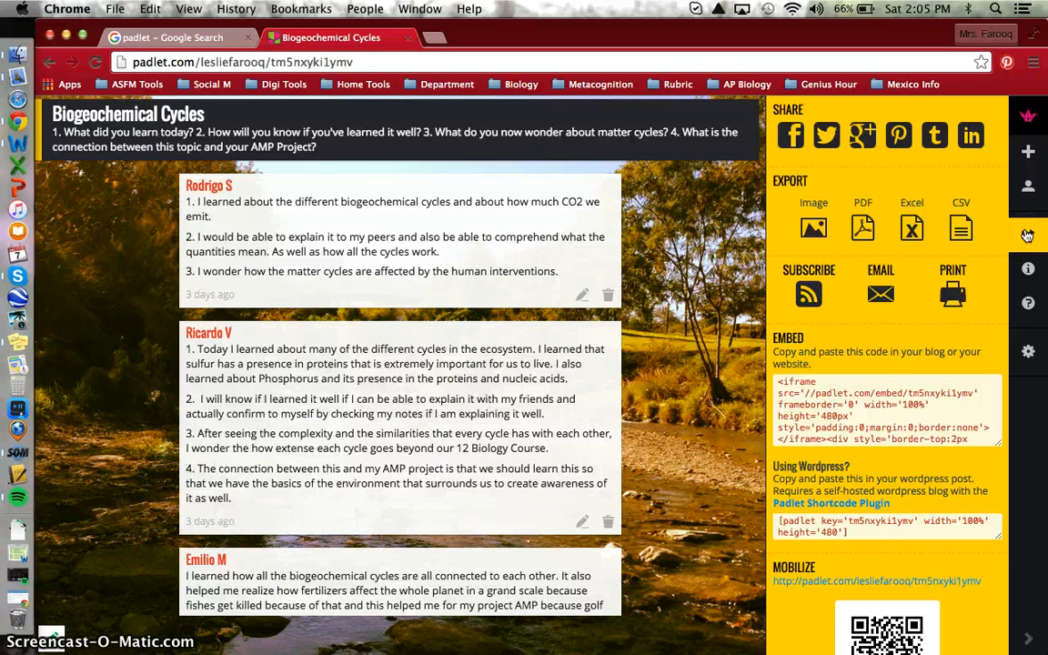